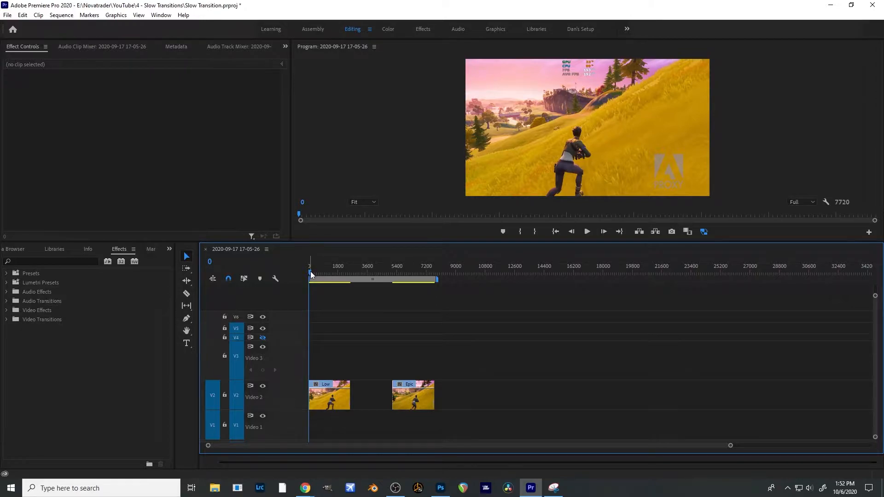
Step: Add the title "LOW" over the Low clip and position it in the upper-left corner of the video frame
drag(311, 275, 323, 272)
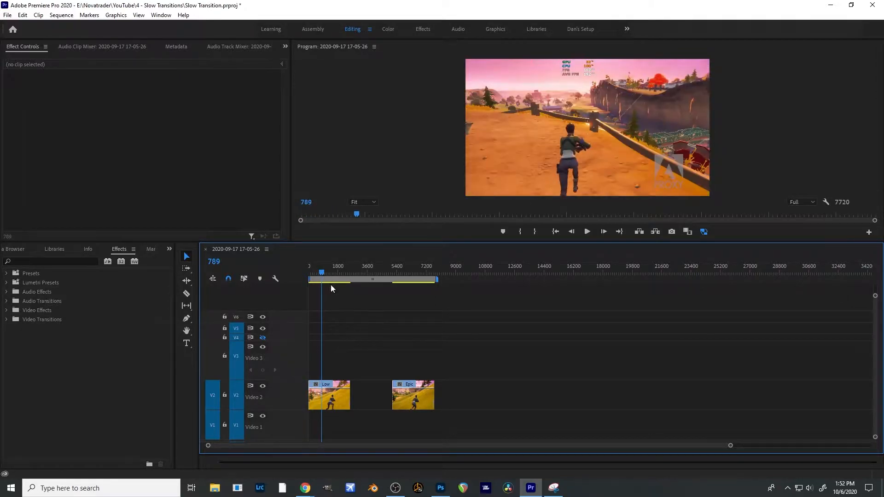
click(338, 396)
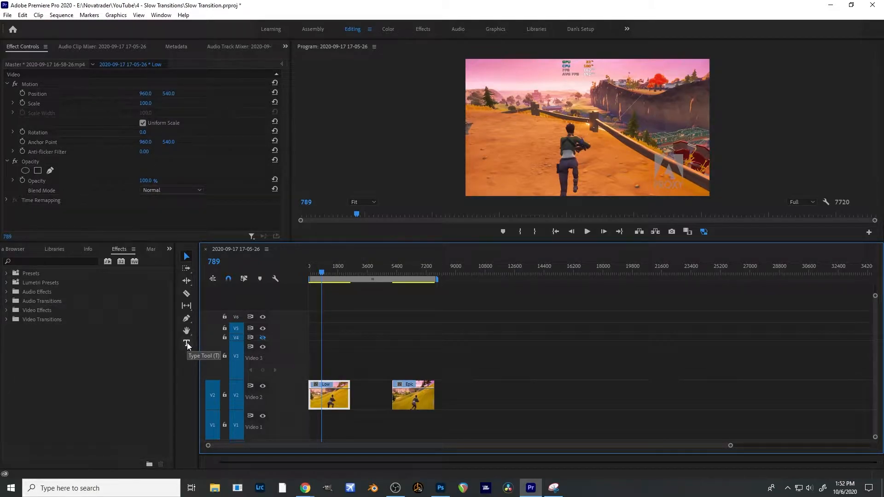
click(186, 343)
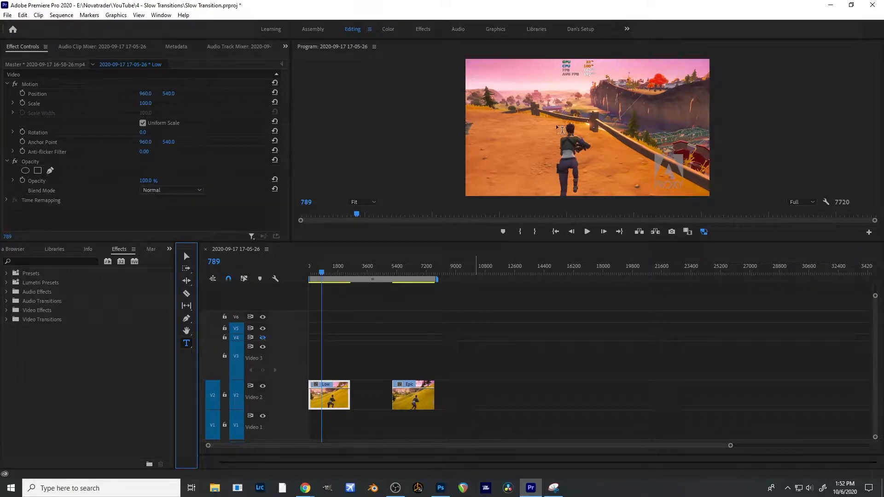
click(474, 67)
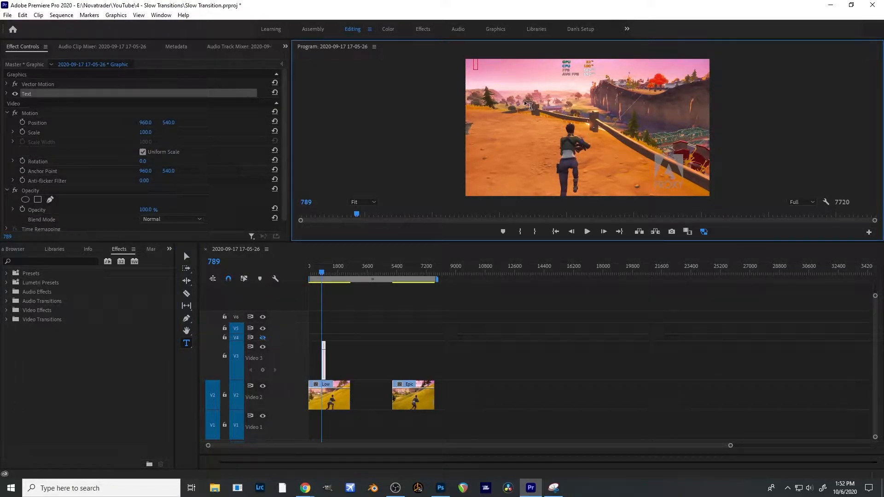
text(LOW)
click(185, 256)
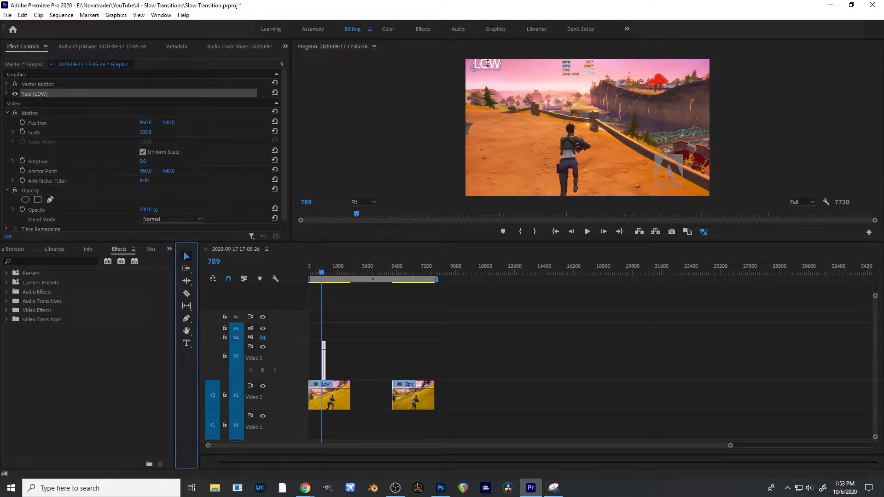
drag(487, 63, 487, 71)
Step: Stretch the LOW title to span the whole Low clip, and place a copy of it above the Epic clip
mouse_move(325, 364)
mouse_down()
mouse_move(353, 365)
mouse_move(309, 365)
mouse_up()
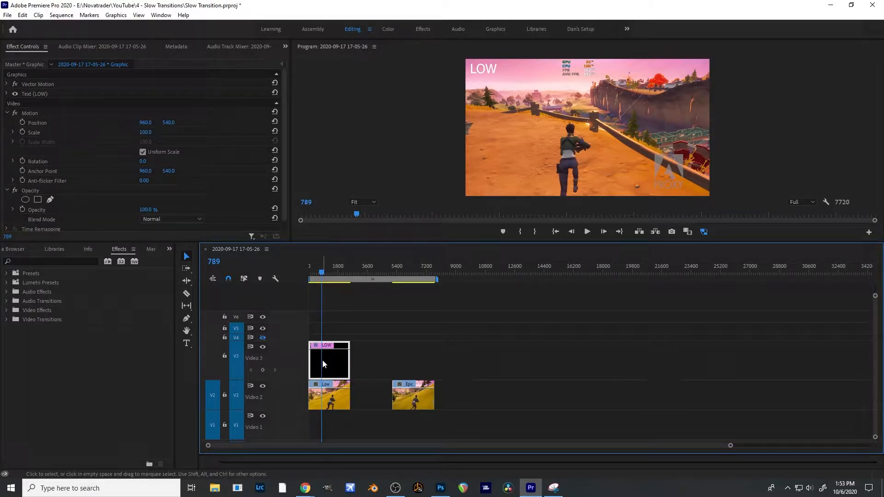
drag(328, 360, 414, 355)
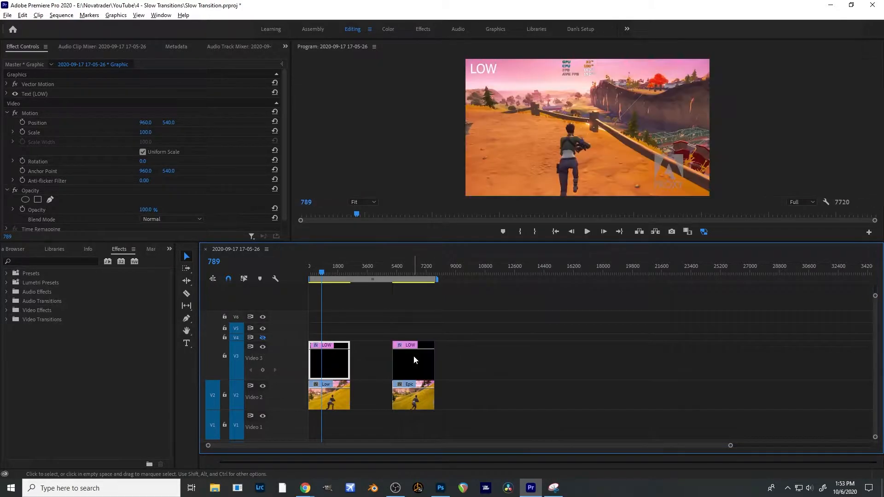
Step: Move the copied title to the upper-right corner of the video frame and change its text to "EPIC"
click(404, 365)
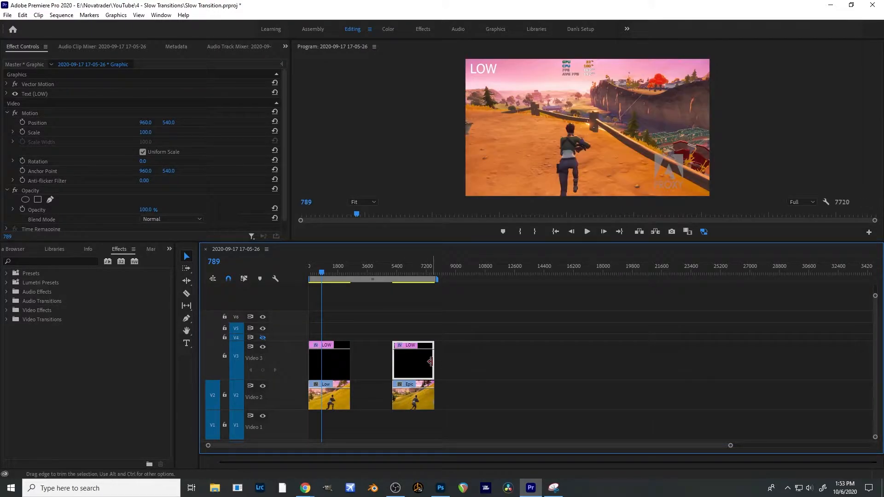
mouse_move(404, 271)
mouse_down()
mouse_move(359, 272)
mouse_move(424, 272)
mouse_move(395, 273)
mouse_move(407, 272)
mouse_up()
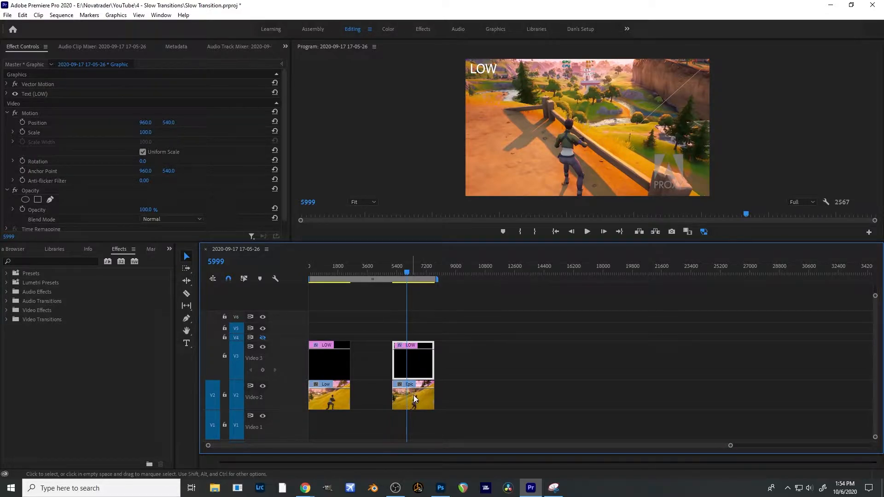
click(485, 69)
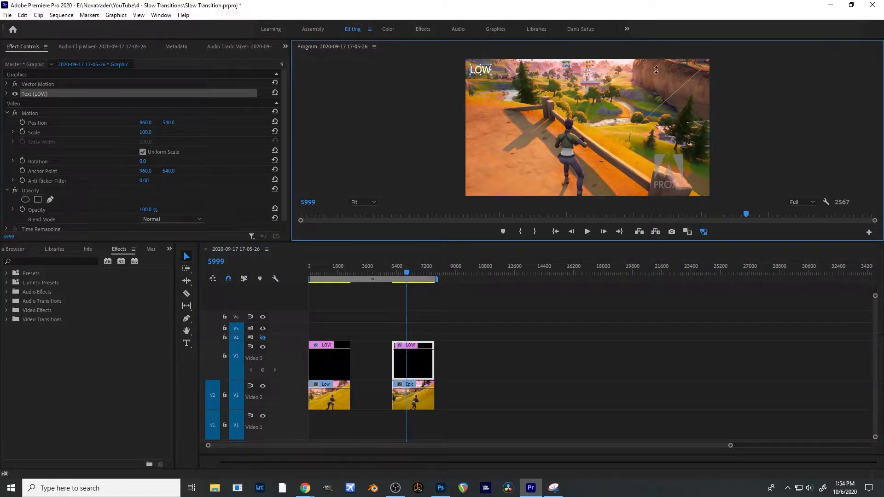
drag(482, 70, 691, 75)
key(t)
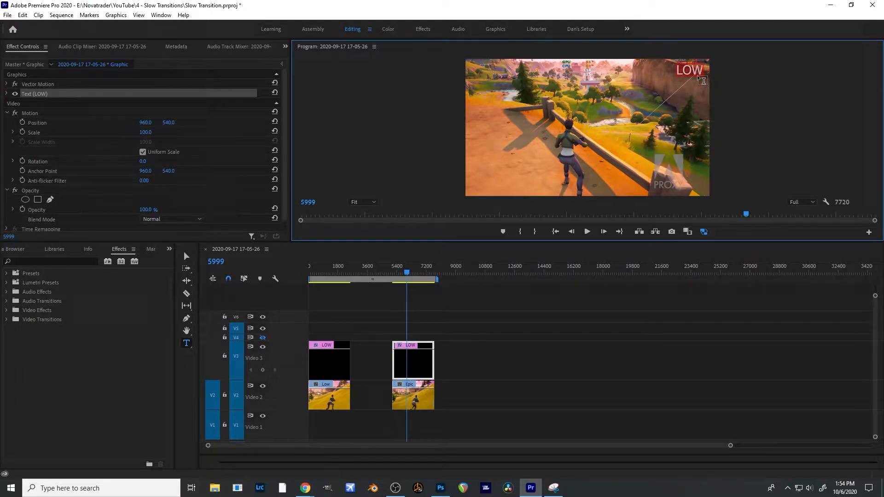
mouse_move(420, 272)
mouse_down()
mouse_move(321, 291)
mouse_move(414, 286)
mouse_up()
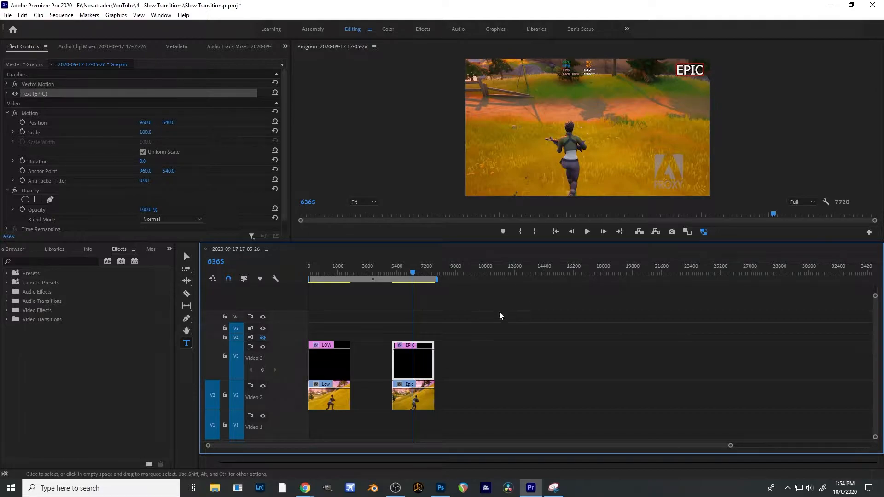
Step: Nest the EPIC title together with the Epic clip into a sequence named "EPIC"
drag(432, 335, 413, 407)
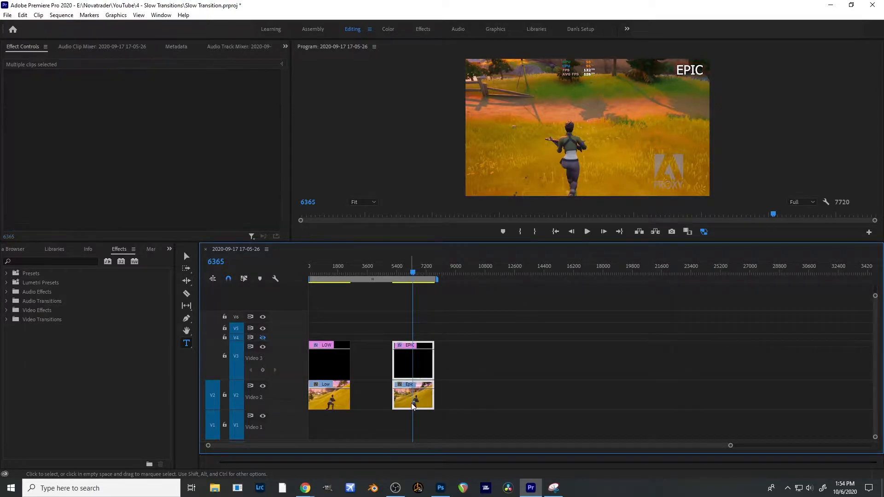
right_click(425, 377)
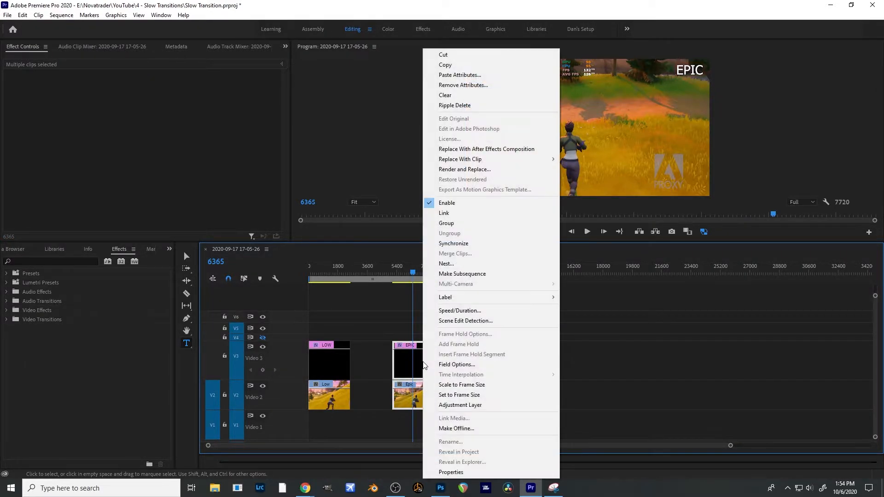
click(464, 264)
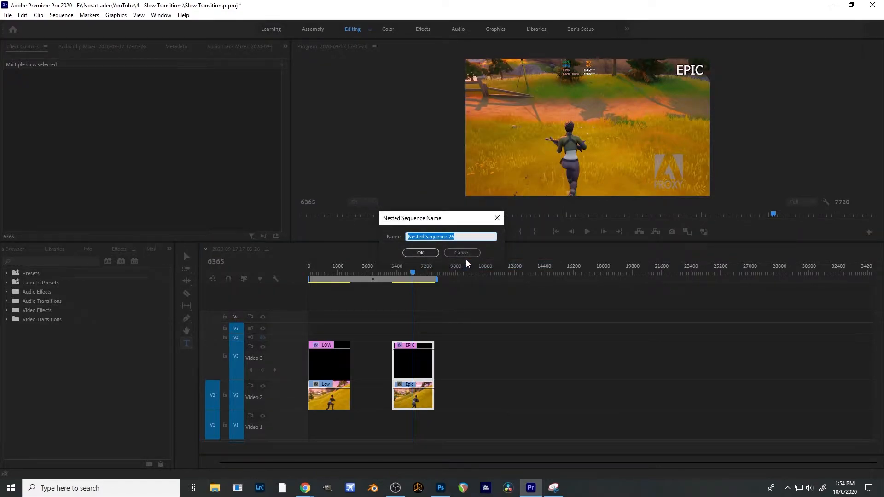
text(EPIC)
key(Return)
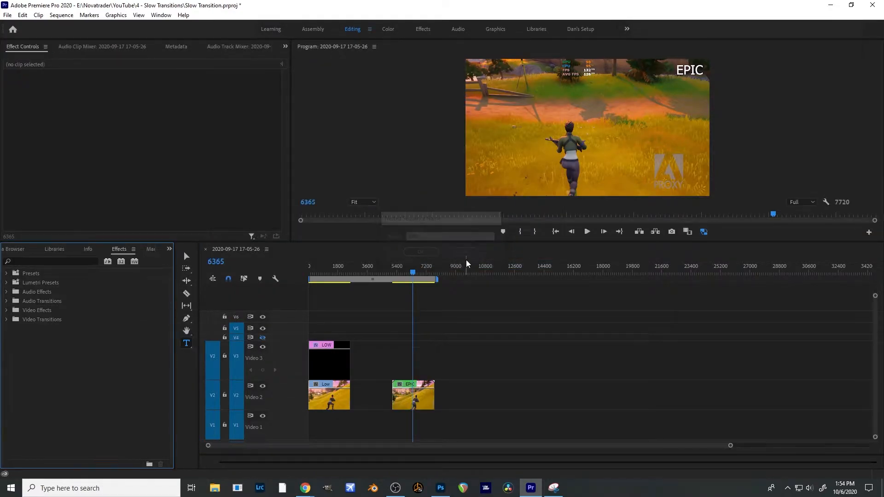
Step: Nest the LOW title together with the Low clip into a sequence named "LOW"
drag(354, 321, 316, 417)
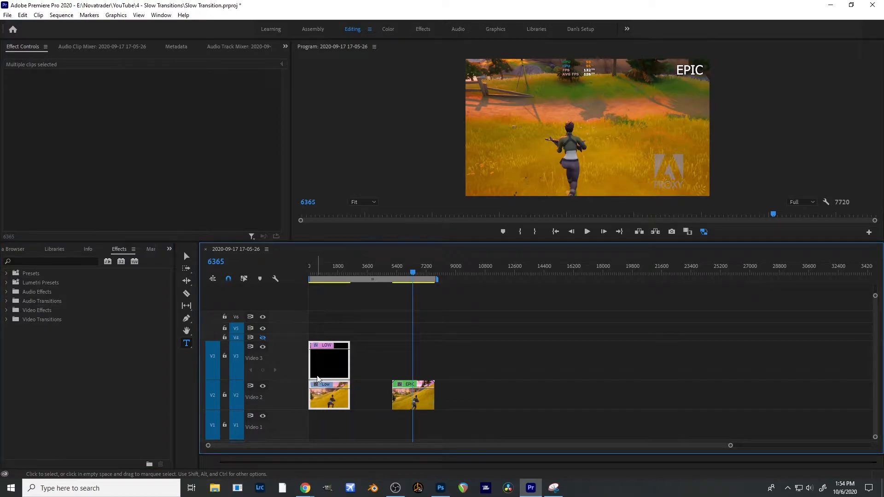
right_click(322, 364)
click(440, 263)
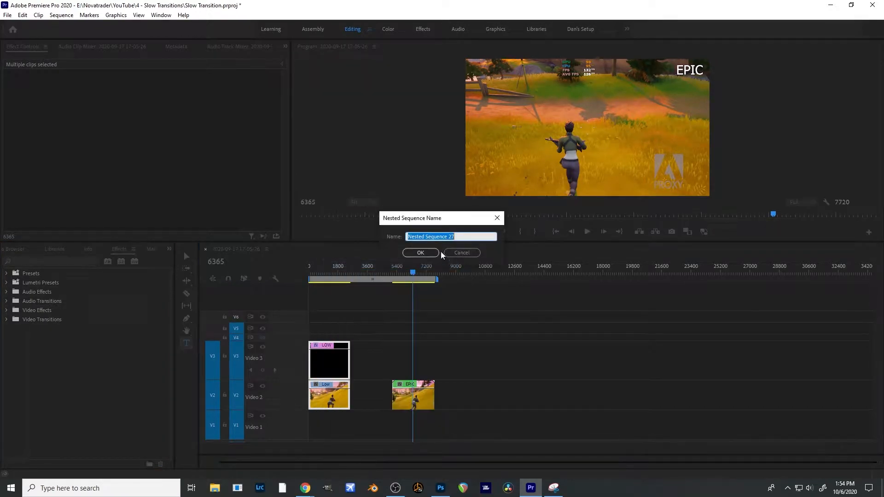
text(LOW)
key(Return)
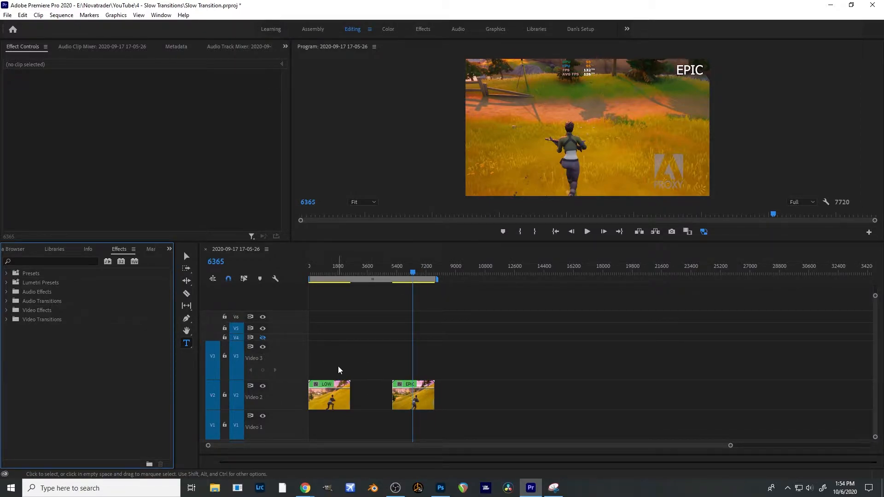
Step: Trim both the start and the end of the nested EPIC clip in the main sequence
drag(322, 270, 331, 270)
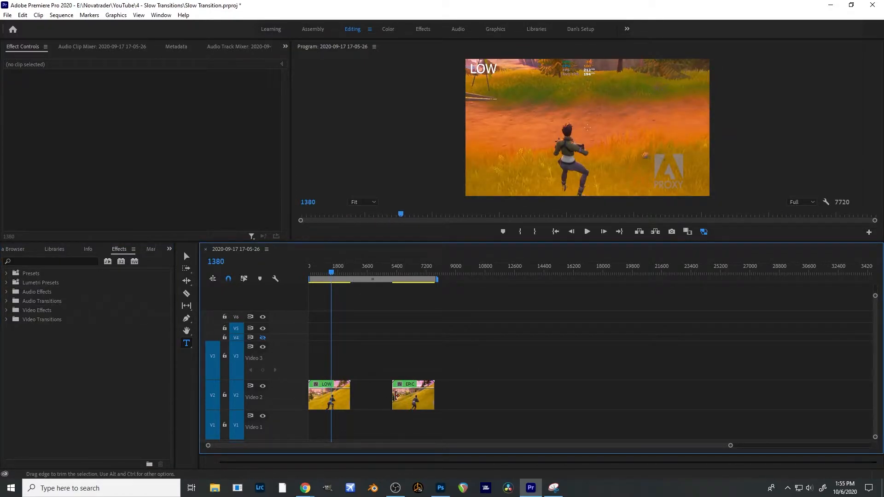
drag(396, 395, 423, 397)
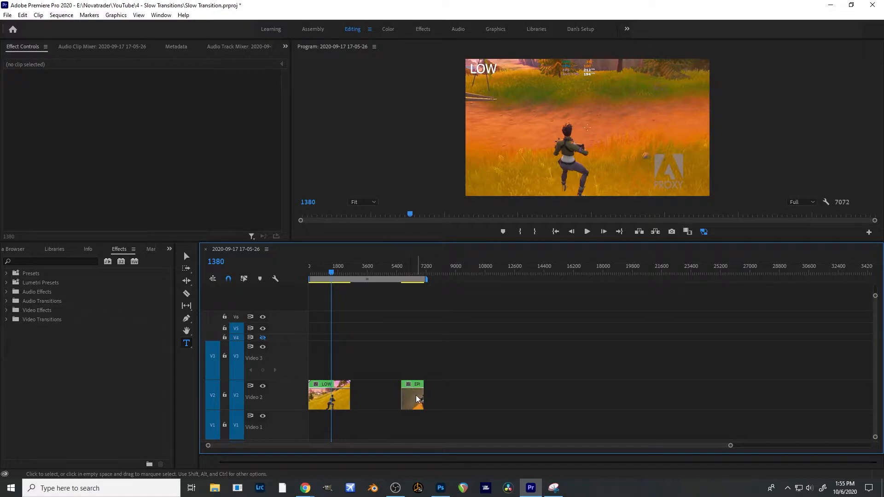
drag(410, 265, 414, 289)
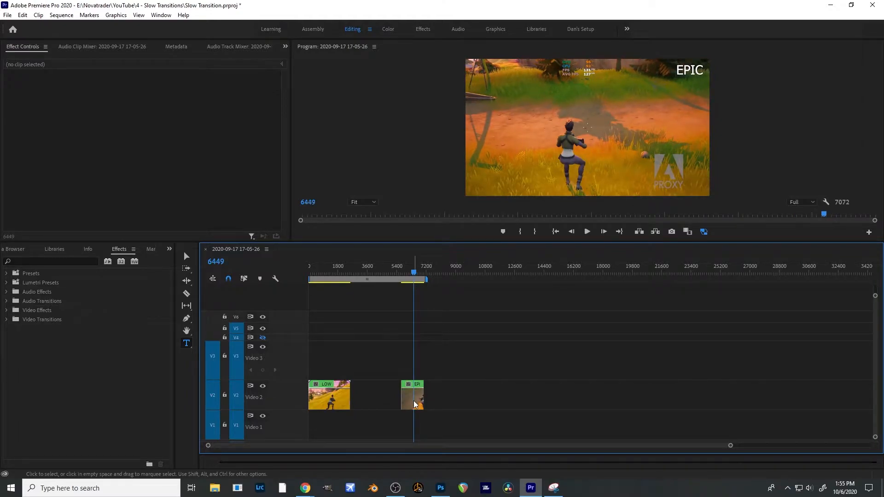
Step: Open the nested EPIC sequence, add a sync marker at frame 1683 where the character starts aiming, and return to the main sequence
double_click(414, 404)
click(330, 272)
mouse_move(329, 272)
mouse_down()
mouse_move(353, 272)
mouse_move(336, 270)
mouse_up()
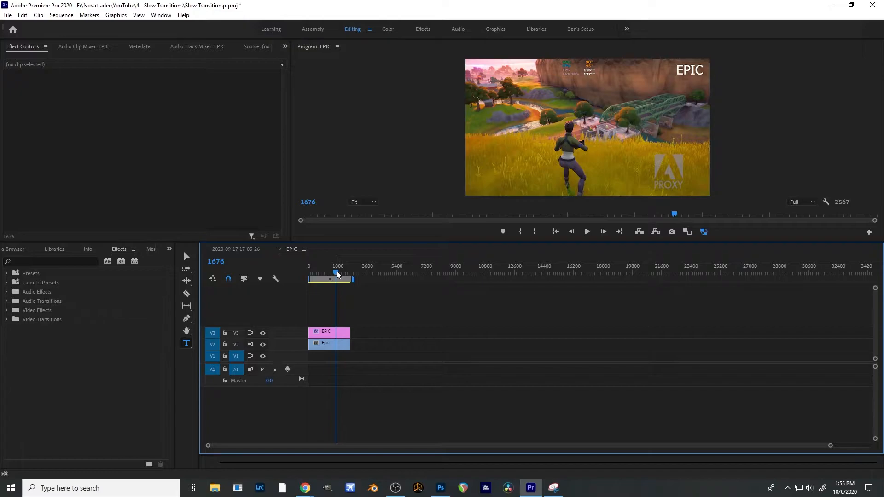
key(Right)
key(Right)
key(Right)
key(Right)
key(Right)
key(Right)
key(Right)
key(Right)
key(Right)
key(Left)
key(Left)
key(Left)
key(Left)
key(Right)
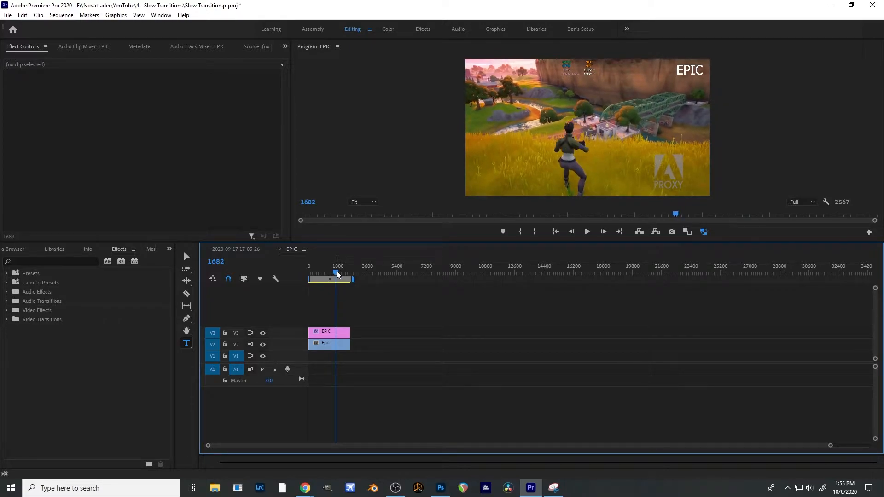
key(Left)
key(Right)
key(Left)
key(Right)
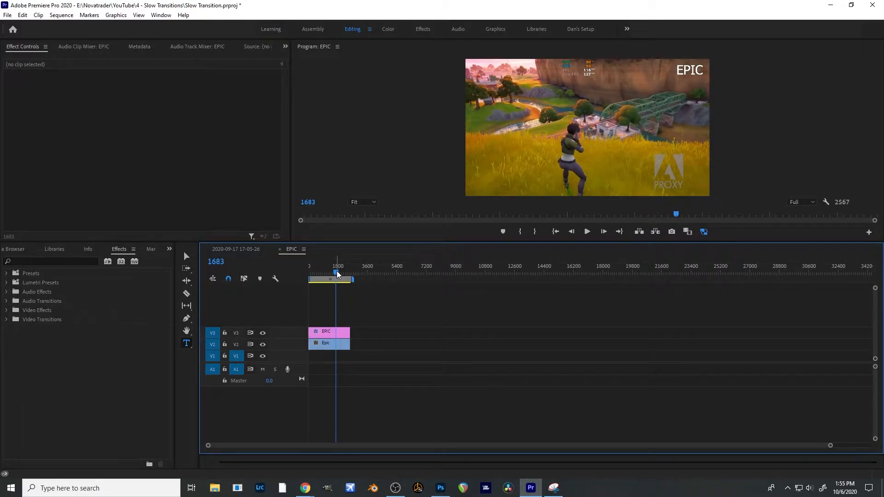
key(Left)
key(Right)
key(Left)
key(Right)
key(Left)
key(Right)
key(Left)
key(Right)
key(Left)
key(Right)
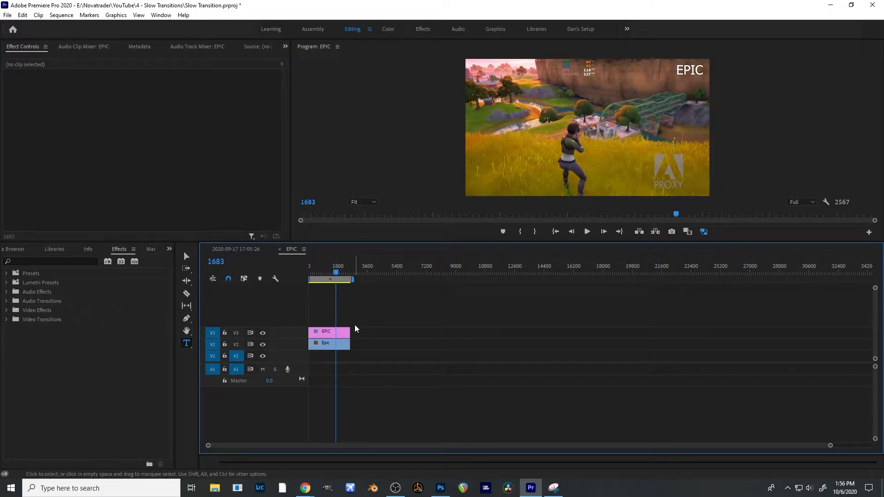
key(m)
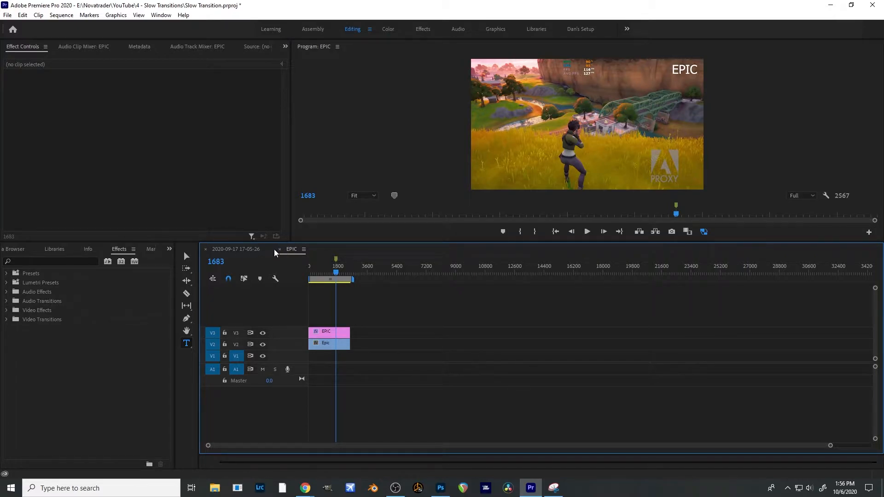
click(238, 249)
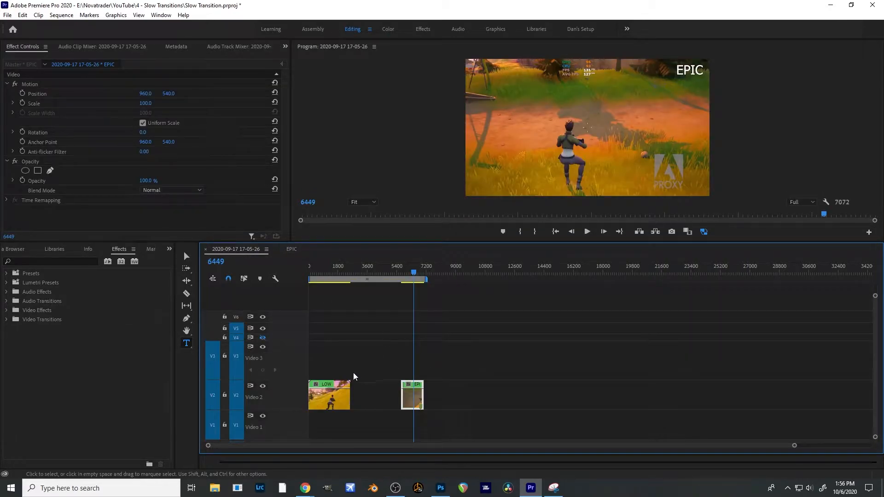
Step: Open the nested LOW sequence, add a matching marker at frame 1711 where the character starts aiming, and return to the main sequence
double_click(336, 400)
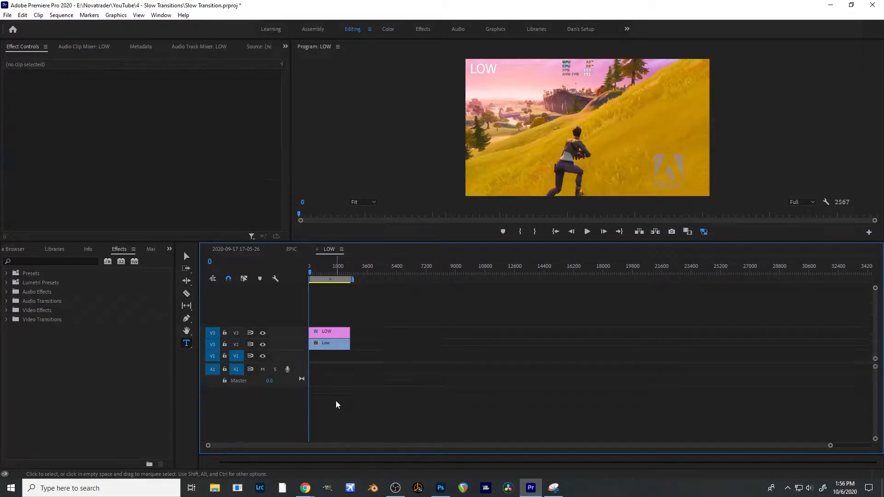
drag(329, 270, 339, 272)
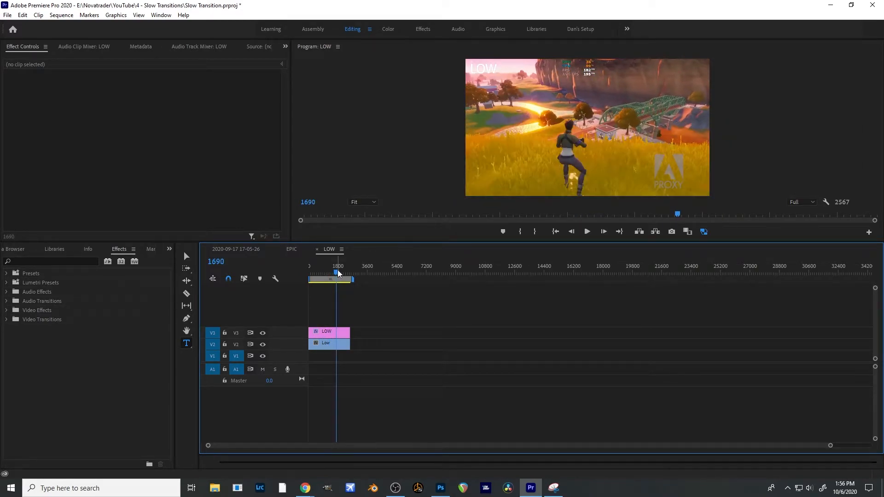
key(space)
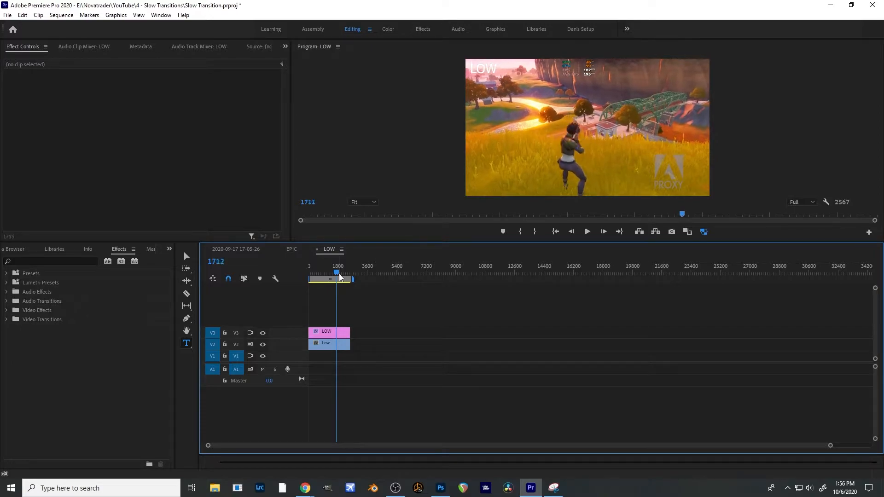
key(Left)
key(Left)
key(Left)
key(Left)
key(Left)
key(Left)
key(Left)
key(Left)
key(Left)
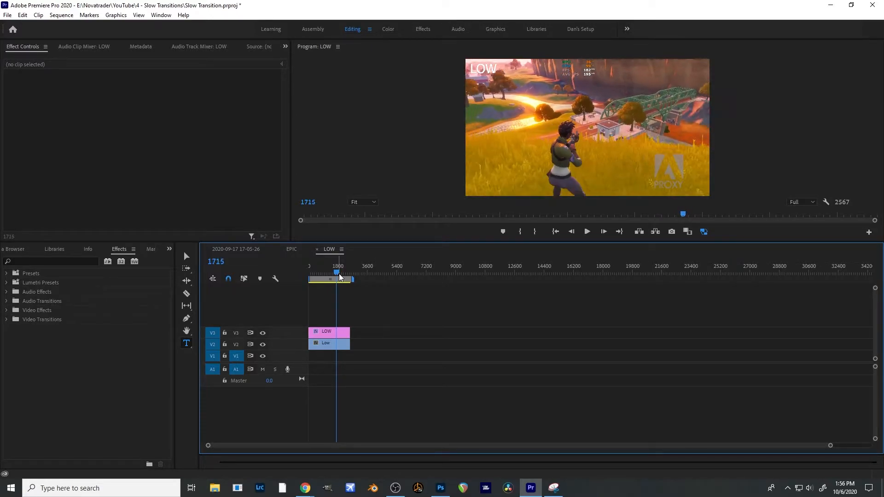
key(Right)
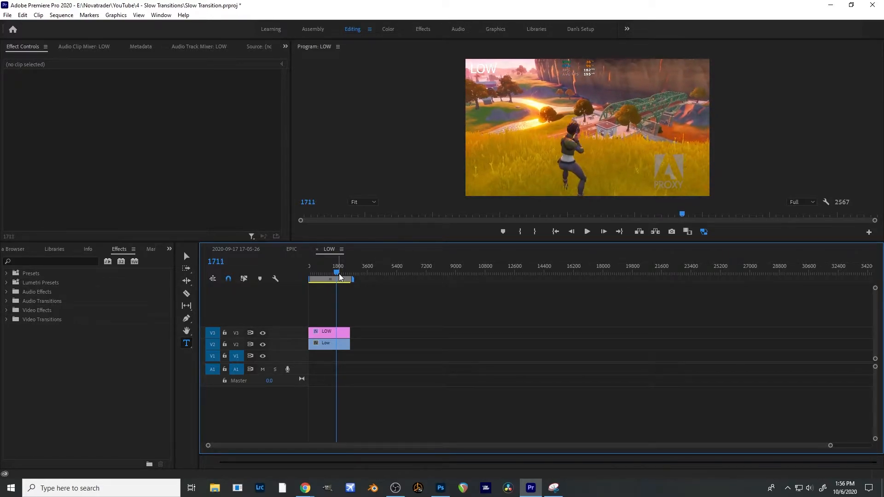
key(Right)
key(m)
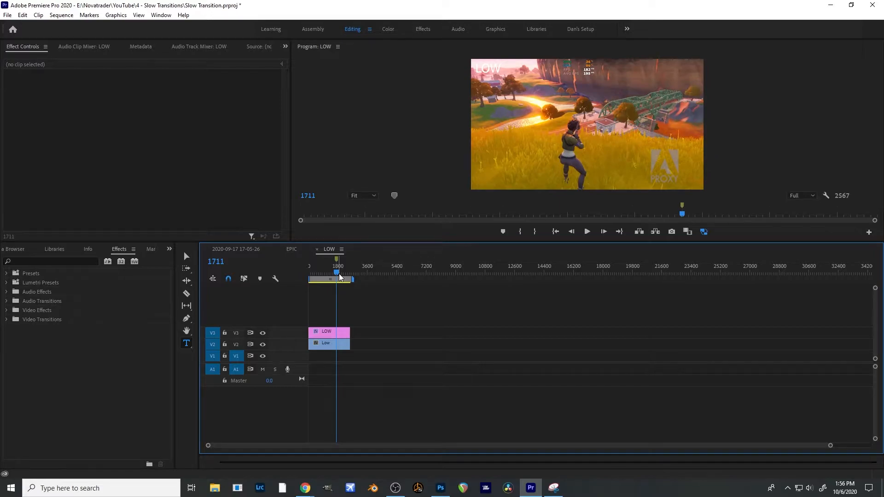
click(249, 254)
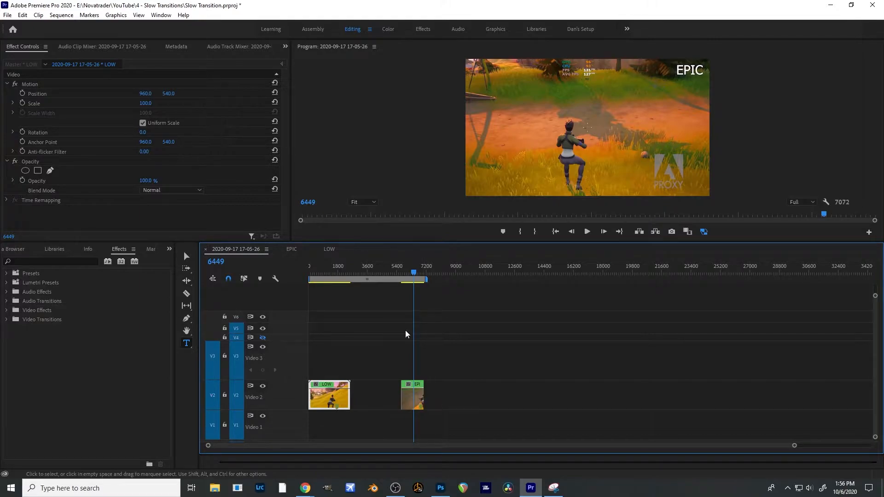
Step: Move the nested EPIC clip onto Video 3 above the LOW clip and align the two sync markers
drag(341, 276, 326, 276)
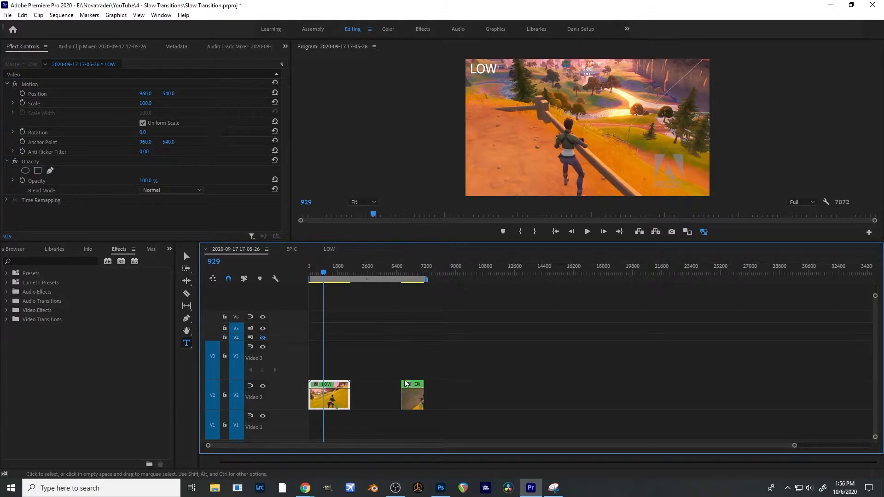
click(415, 398)
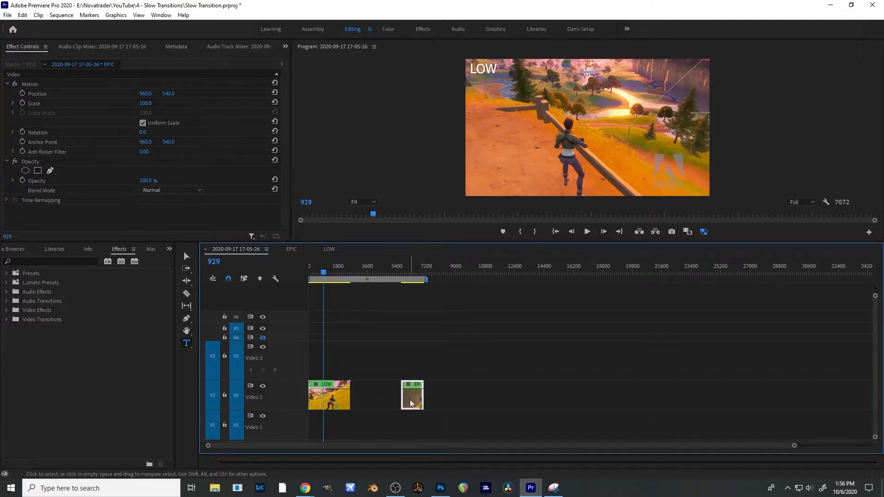
drag(414, 400, 335, 369)
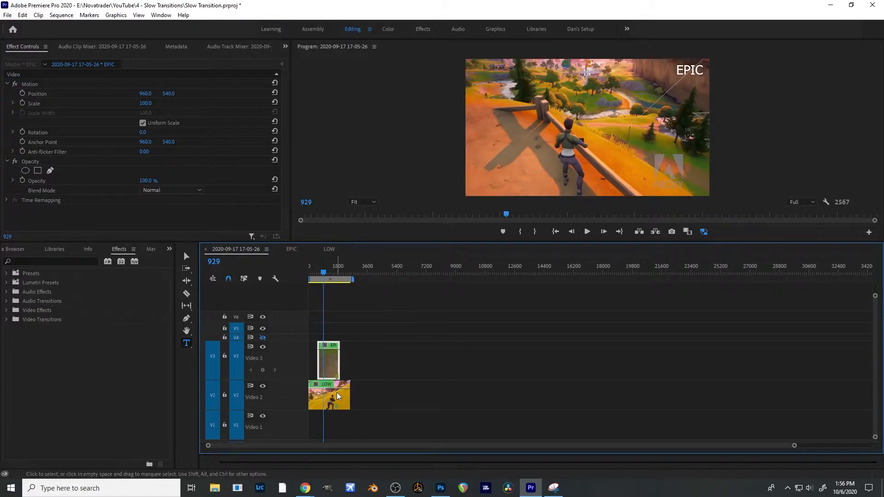
scroll(347, 400, up, 3)
scroll(350, 393, up, 2)
drag(370, 446, 358, 446)
mouse_move(459, 377)
mouse_down()
mouse_move(441, 375)
mouse_move(452, 375)
mouse_up()
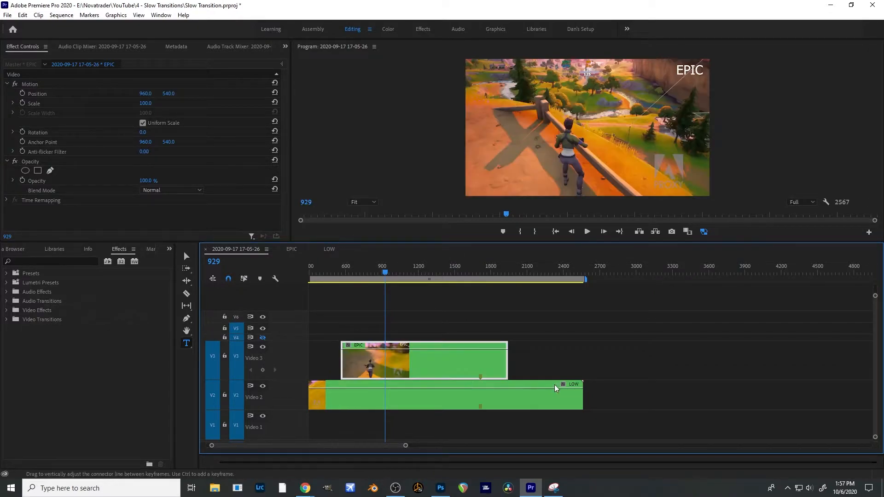
Step: Extend the EPIC clip's end to match LOW and its start as far as possible, and trim LOW's start to match
mouse_move(509, 363)
mouse_down()
mouse_move(591, 361)
mouse_move(513, 374)
mouse_up()
drag(580, 365, 522, 371)
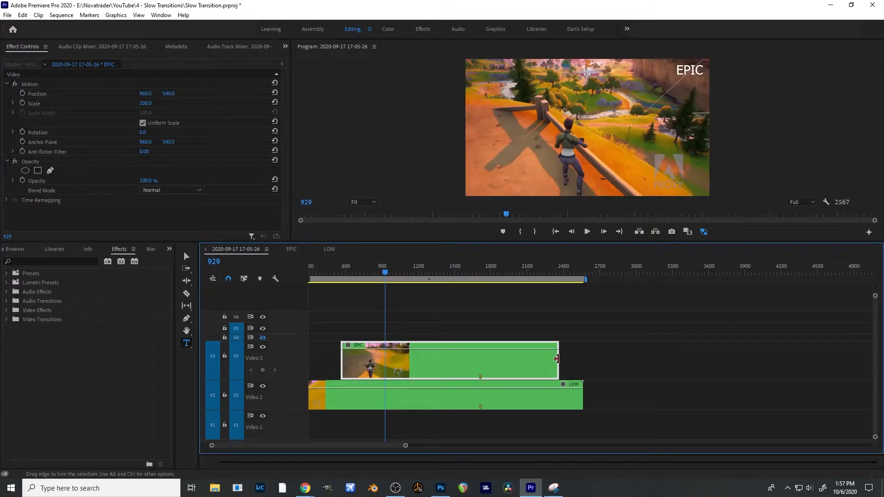
drag(558, 359, 582, 359)
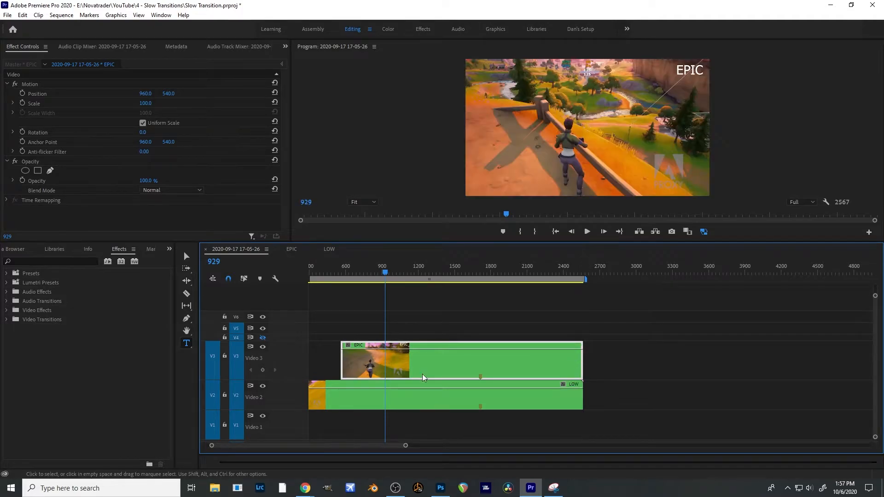
drag(343, 364, 300, 368)
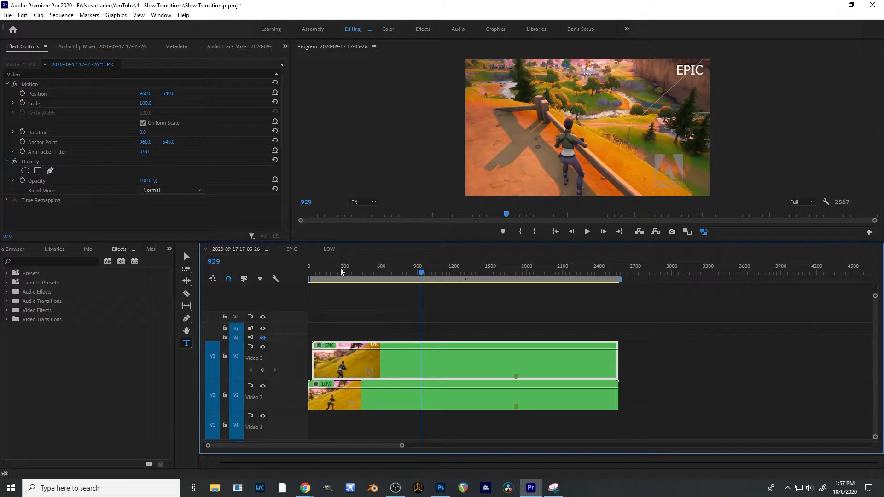
drag(312, 369, 313, 390)
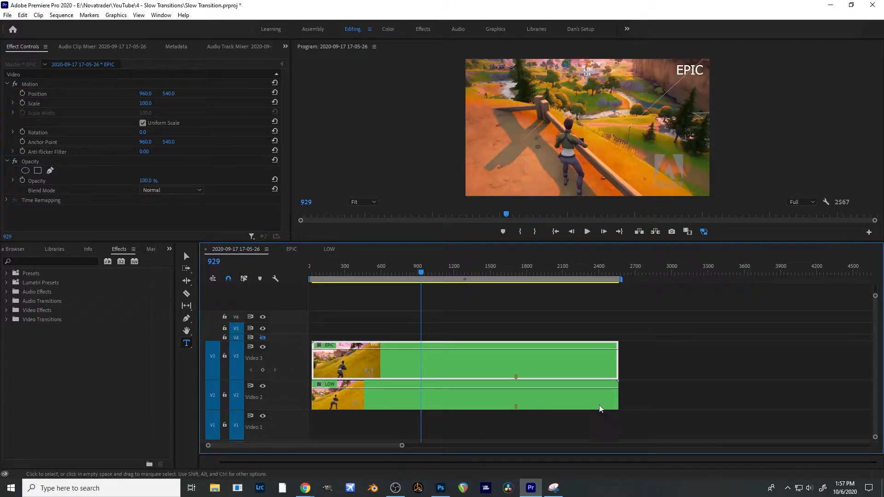
drag(618, 397, 617, 396)
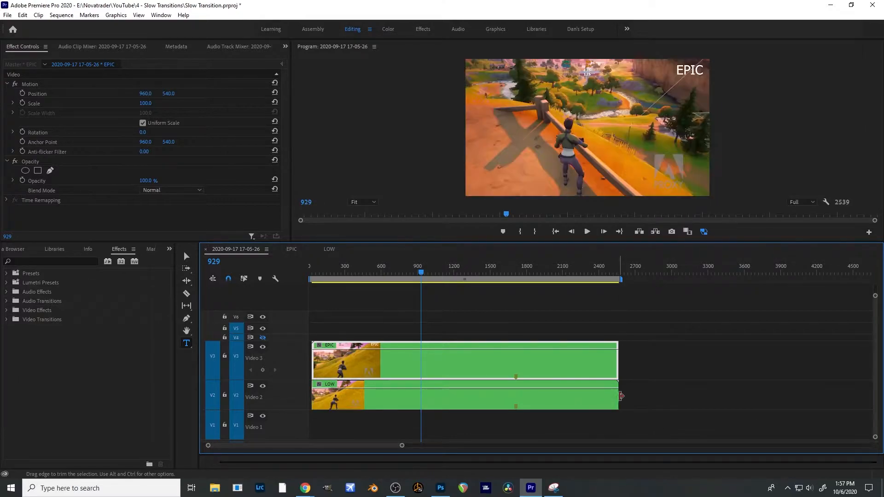
Step: Compare the synced EPIC and LOW footage at frame 498 by repeatedly toggling the visibility of Video 3
mouse_move(479, 274)
mouse_down()
mouse_move(454, 276)
mouse_move(503, 276)
mouse_move(470, 280)
mouse_up()
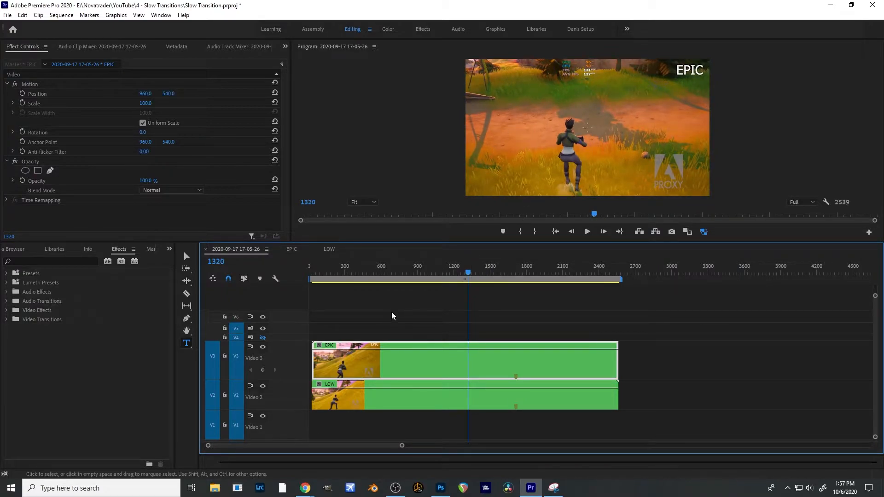
drag(393, 276, 371, 281)
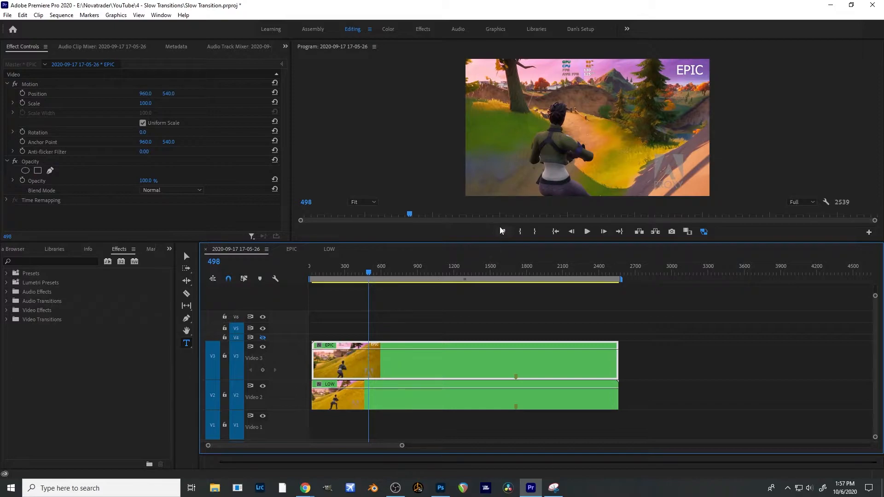
click(263, 348)
click(264, 349)
click(264, 349)
click(264, 349)
click(264, 348)
click(263, 348)
click(264, 348)
click(264, 348)
click(264, 348)
click(263, 348)
click(263, 348)
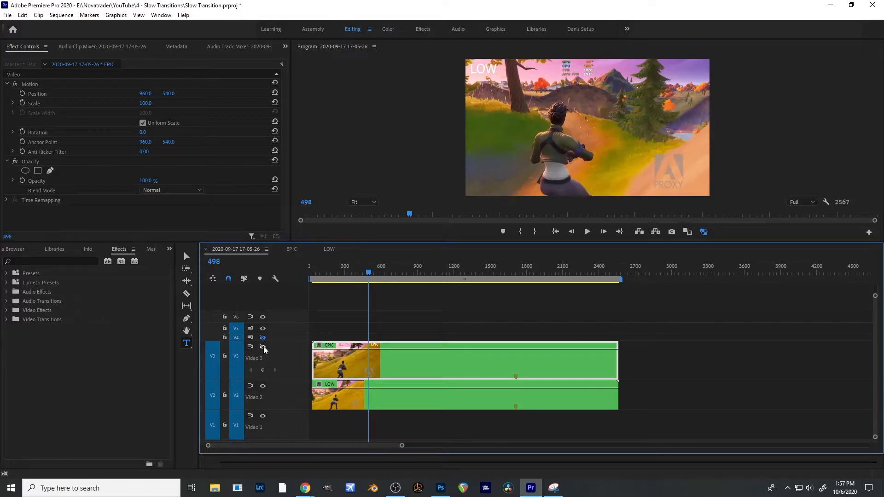
click(264, 348)
click(264, 348)
click(263, 349)
click(264, 349)
click(264, 348)
click(264, 348)
click(264, 348)
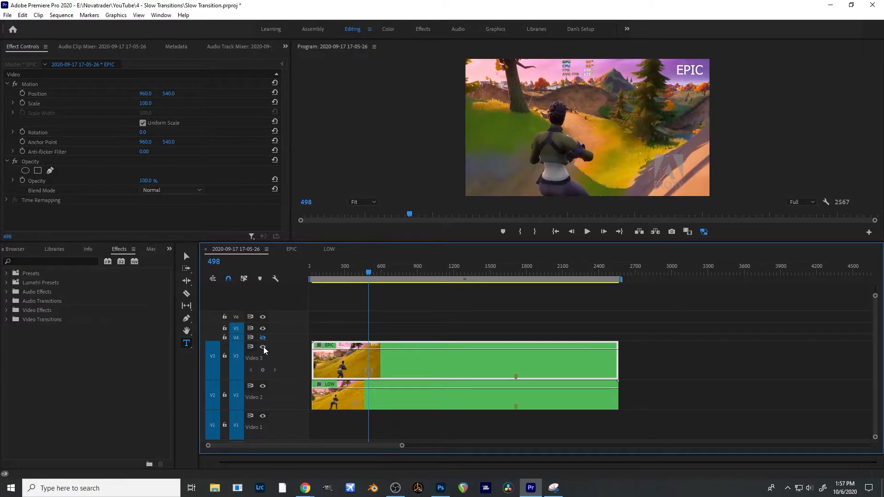
click(264, 348)
click(264, 348)
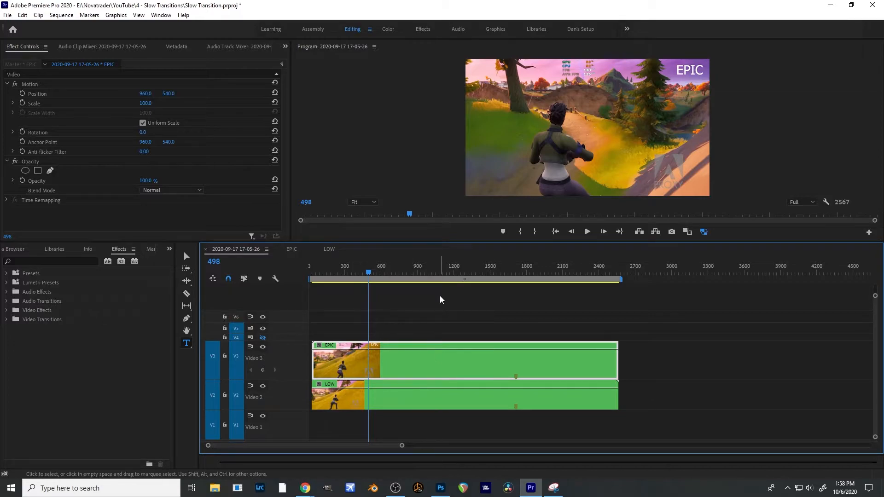
Step: Split both the EPIC and LOW clips at frame 536 with the Razor tool
click(383, 272)
mouse_move(383, 272)
mouse_down()
mouse_move(393, 272)
mouse_move(367, 272)
mouse_move(381, 272)
mouse_move(375, 278)
mouse_up()
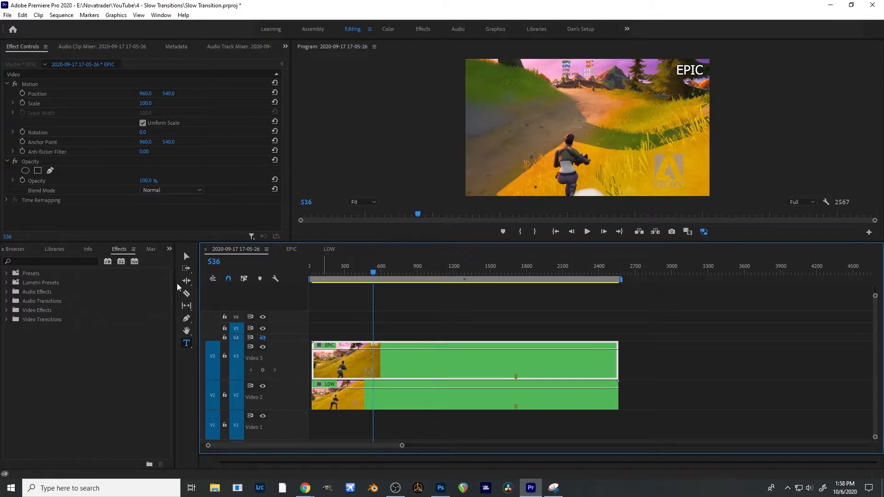
click(186, 294)
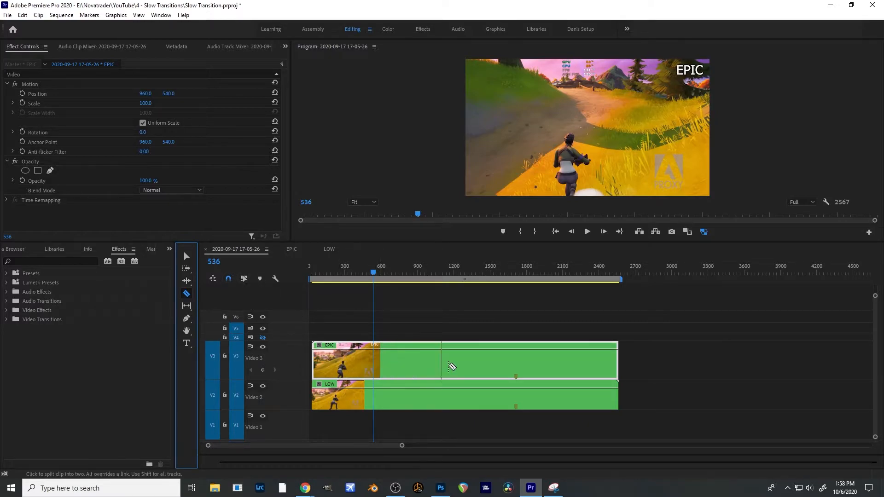
click(516, 381)
click(377, 365)
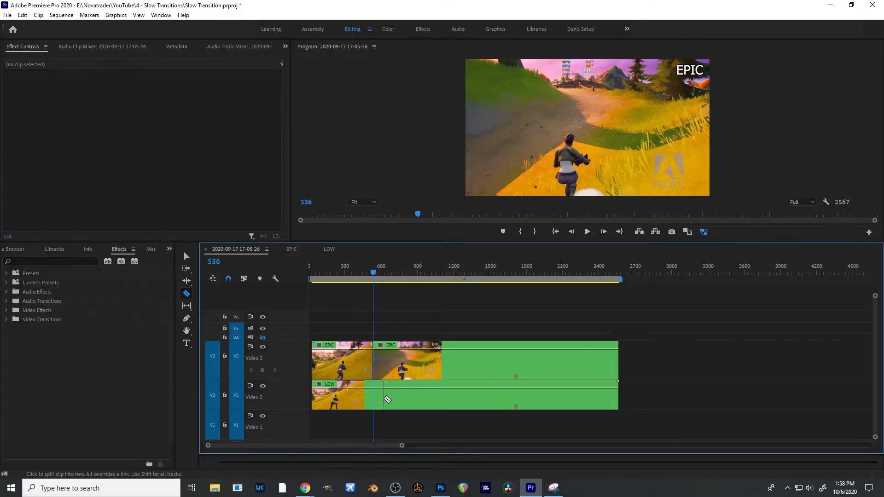
Step: Split both the EPIC and LOW clips at frame 1898
drag(374, 274, 538, 281)
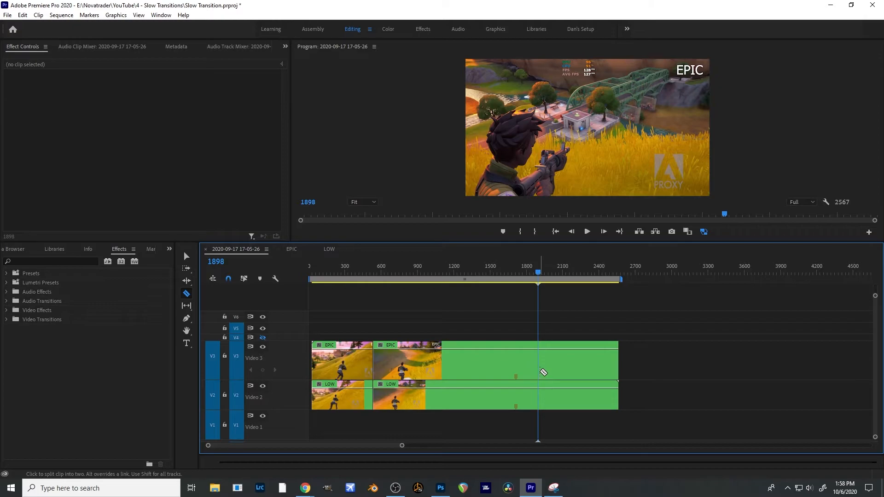
click(541, 371)
click(543, 403)
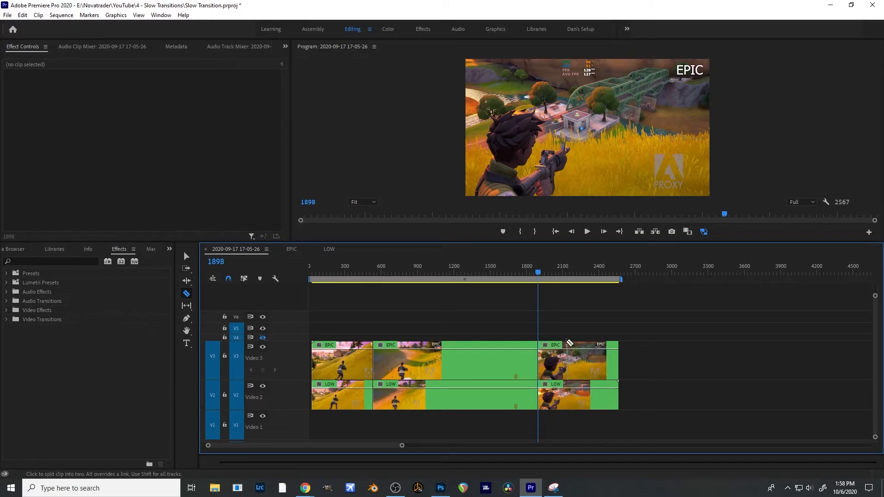
Step: Shift all EPIC and LOW clips after the first cut later together, leaving a gap of about 190 frames
drag(538, 270, 371, 306)
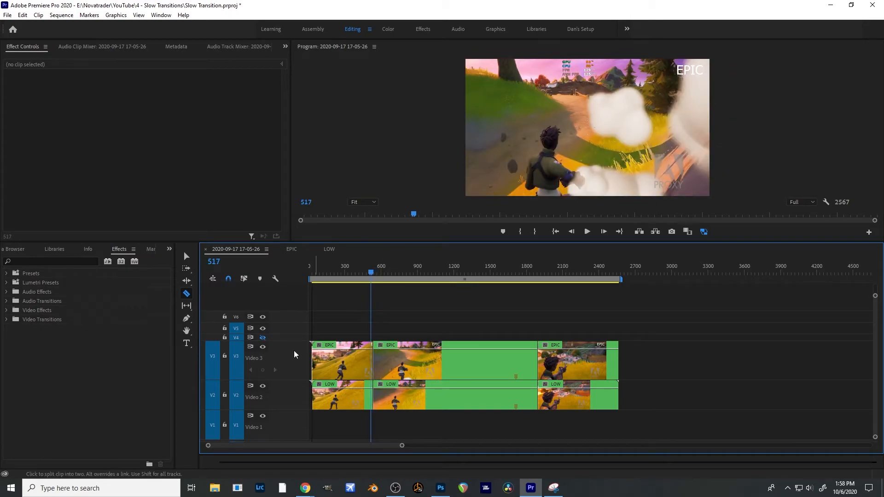
click(187, 257)
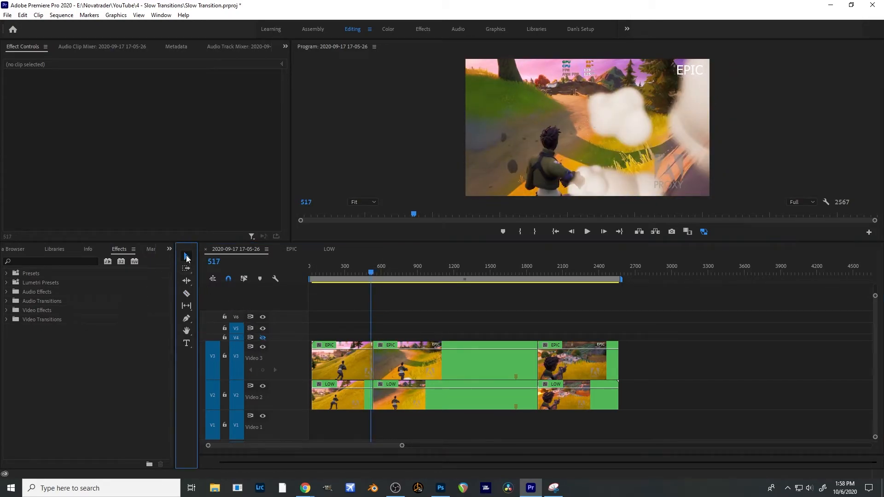
click(186, 269)
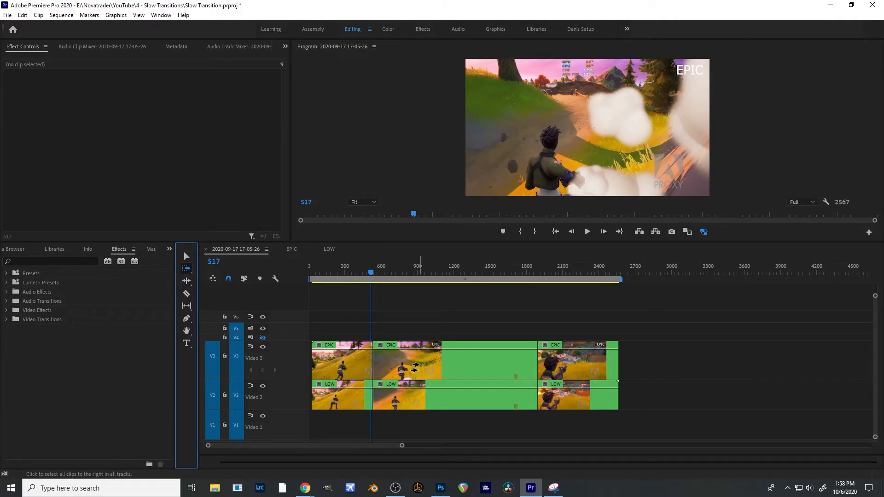
drag(394, 366, 449, 358)
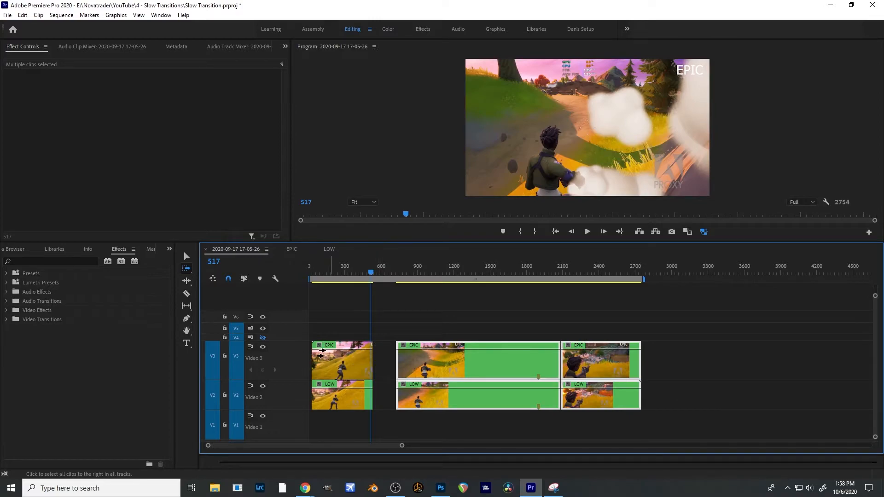
click(186, 256)
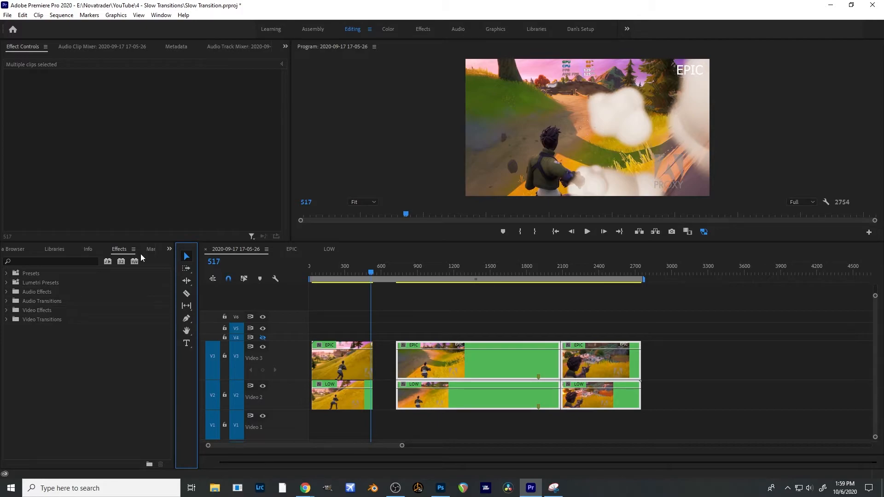
Step: Apply the Wipe video transition to the start of the middle EPIC clip on Video 3
click(169, 250)
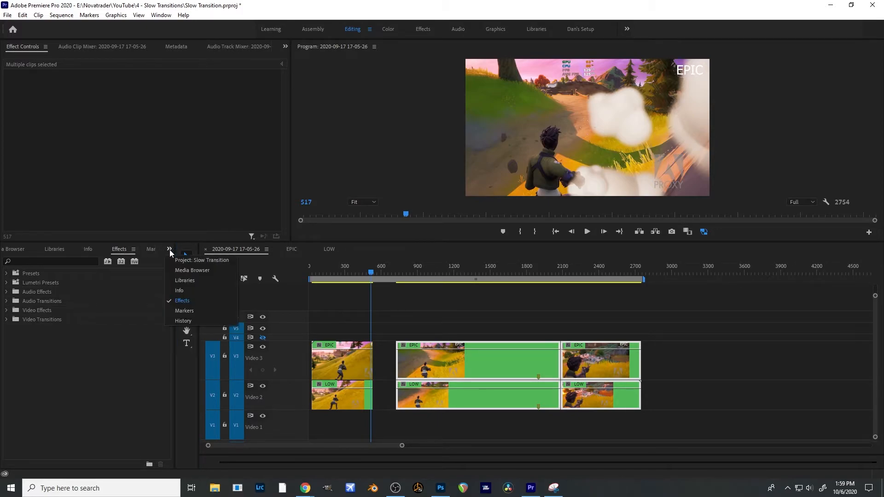
click(184, 301)
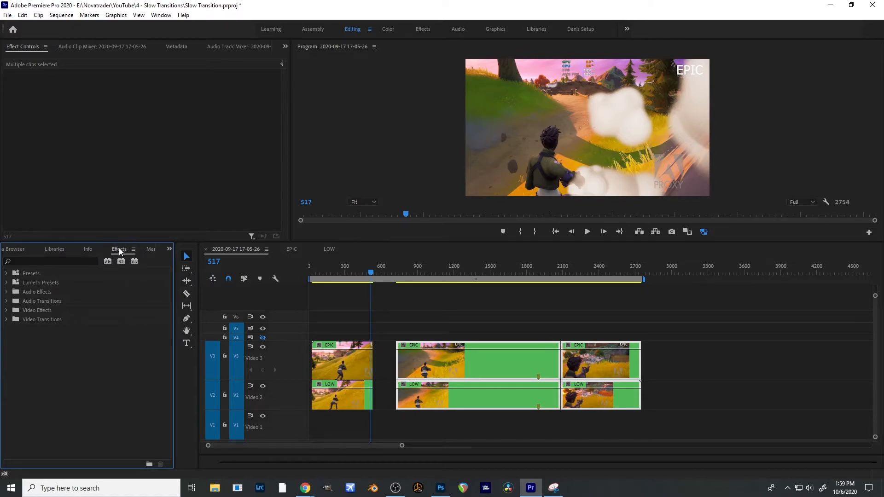
click(6, 320)
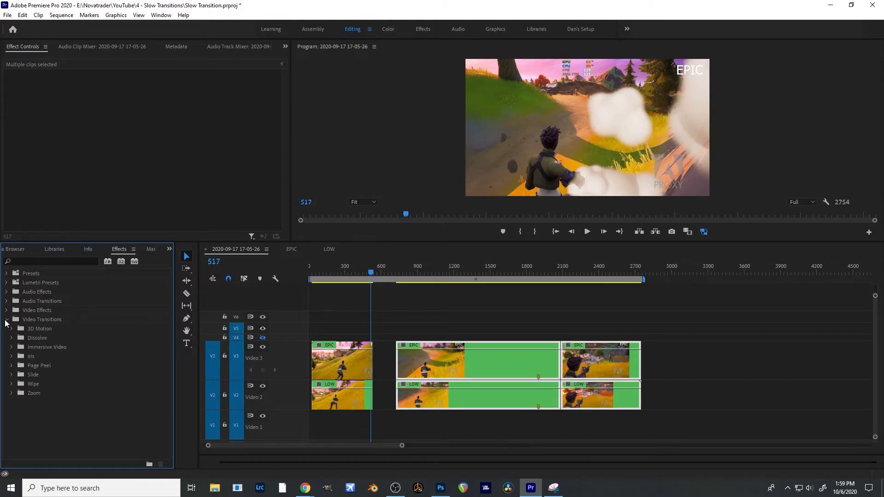
click(11, 387)
scroll(51, 428, down, 3)
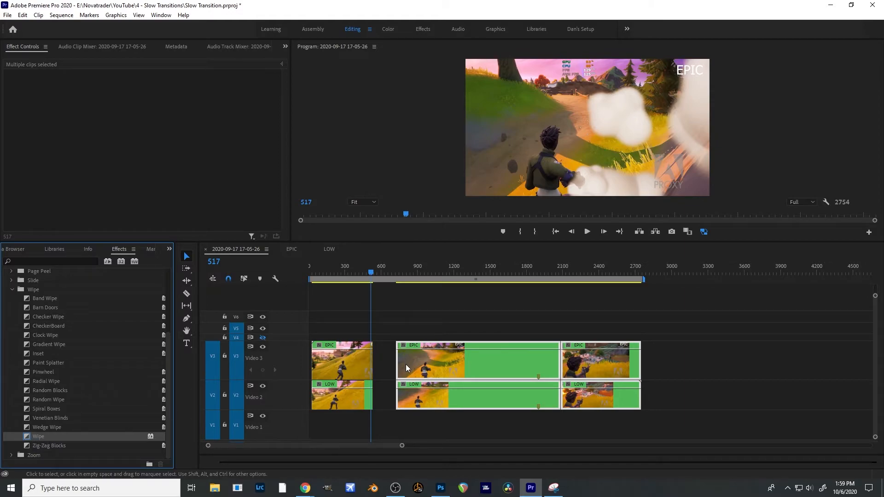
drag(24, 439, 329, 410)
drag(398, 364, 400, 366)
Step: Lengthen the Wipe transition to span the entire middle EPIC clip, for a duration of 1362 frames
click(403, 273)
key(equal)
key(equal)
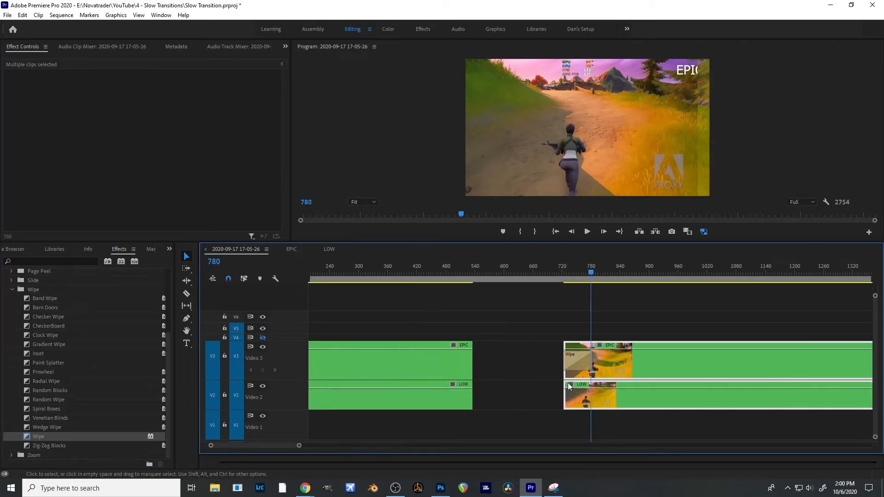
drag(593, 355, 817, 366)
scroll(808, 367, down, 3)
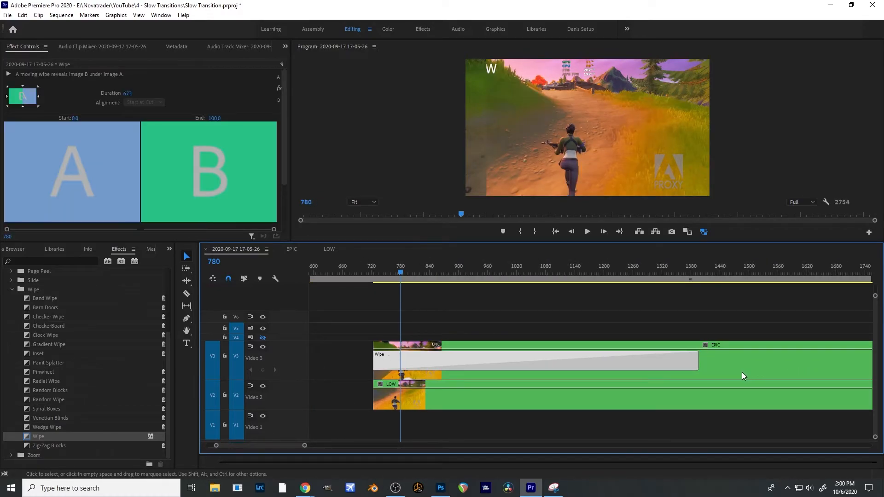
key(backslash)
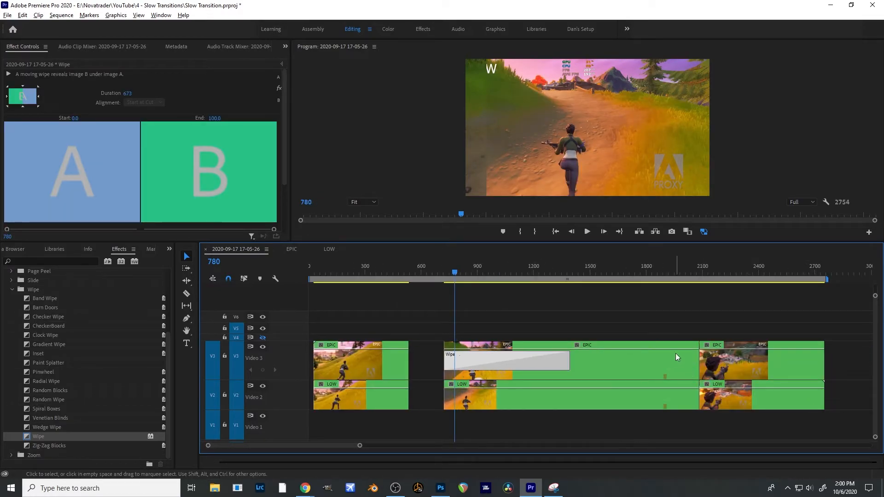
drag(570, 359, 699, 359)
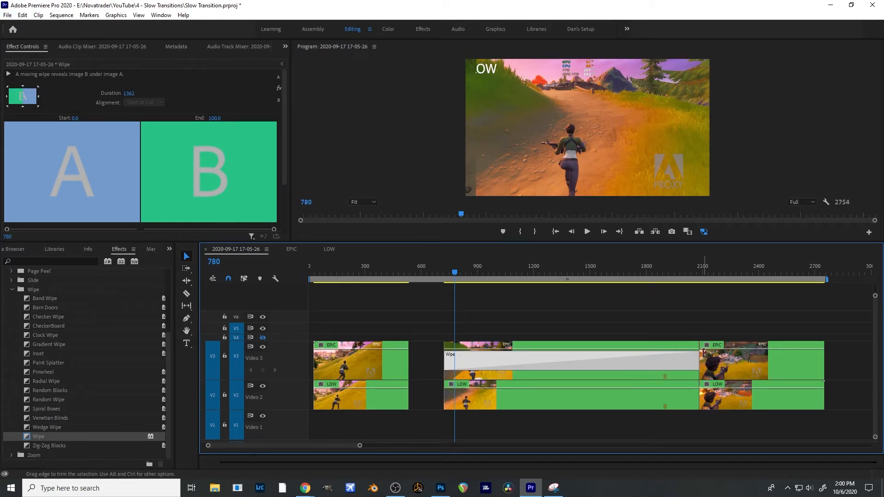
Step: Preview the wipe across the middle section and enable Reverse for the Wipe transition
drag(455, 273, 607, 281)
drag(620, 274, 452, 304)
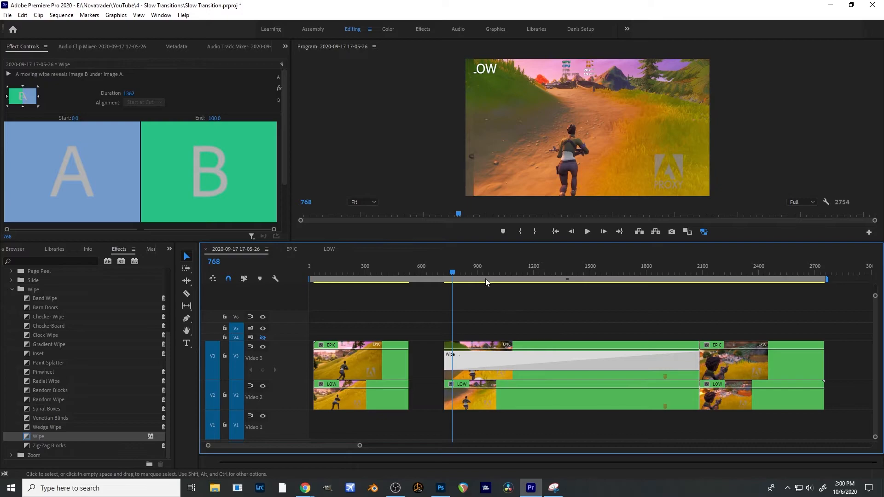
scroll(222, 148, down, 3)
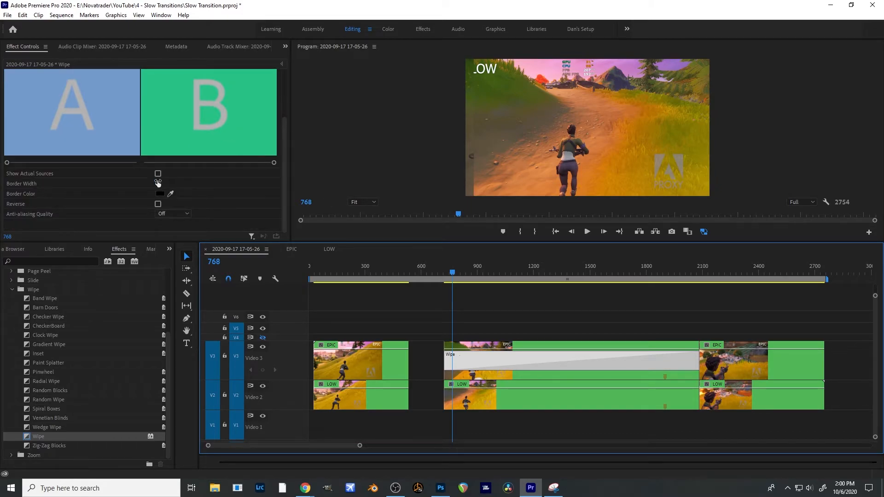
click(158, 204)
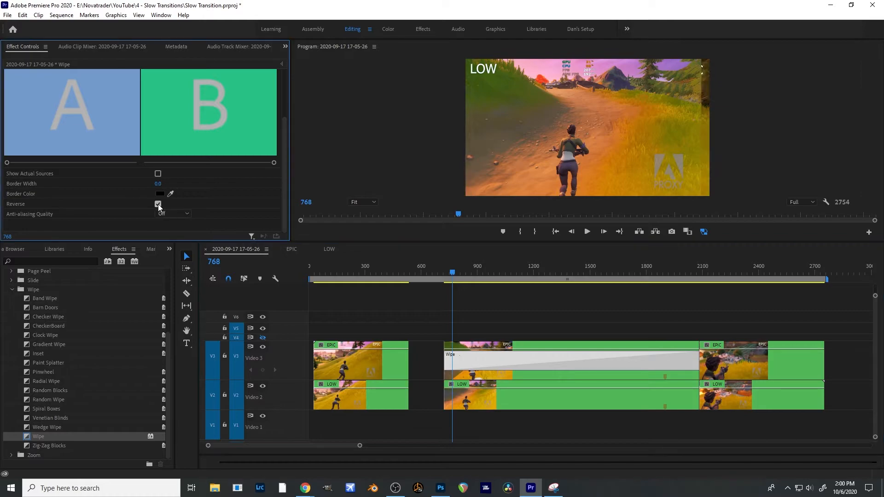
Step: Check the reversed wipe at several points in the middle section and set the Wipe transition's Border Width to 5
drag(451, 276, 486, 274)
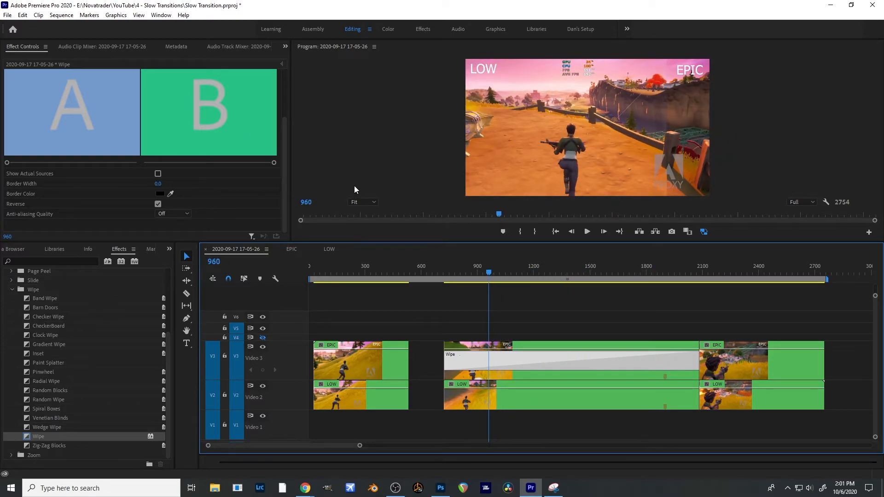
drag(489, 275, 507, 273)
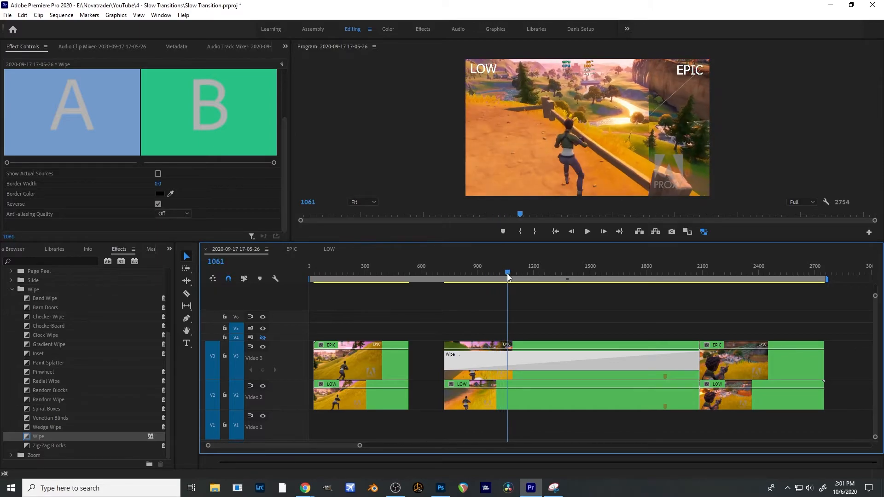
click(158, 184)
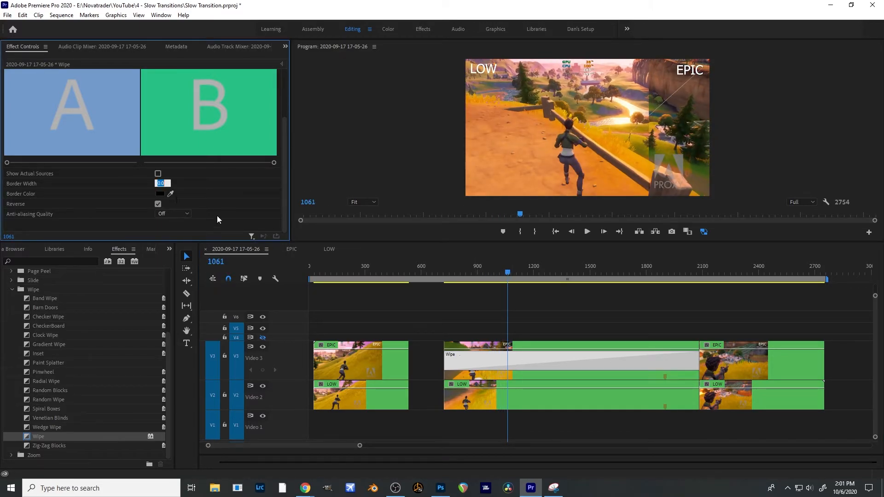
text(5)
key(Return)
Step: Change the Wipe transition's Border Color to red and preview the dividing line across the middle section
click(159, 193)
click(447, 275)
click(543, 181)
click(502, 273)
mouse_move(501, 273)
mouse_down()
mouse_move(474, 282)
mouse_move(582, 268)
mouse_move(485, 276)
mouse_up()
Step: Try a diagonal wipe direction from the lower-right corner, turn Reverse off, and preview the diagonal wipe
scroll(140, 166, up, 2)
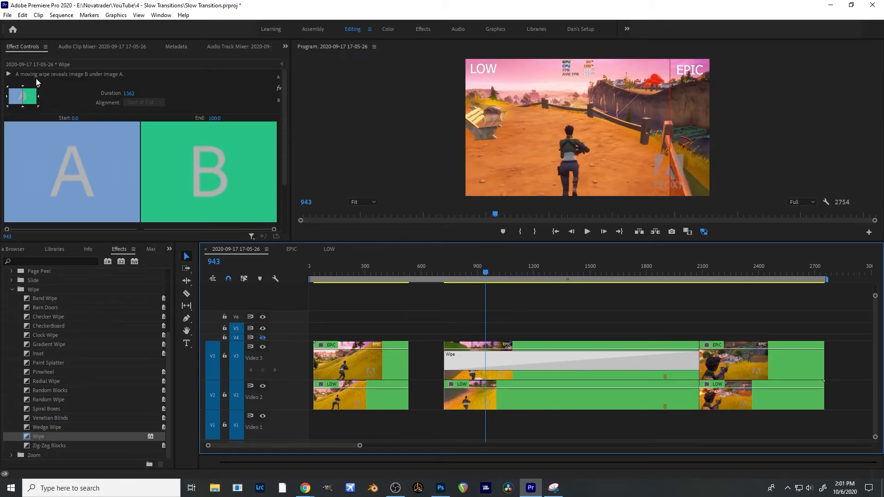
click(37, 105)
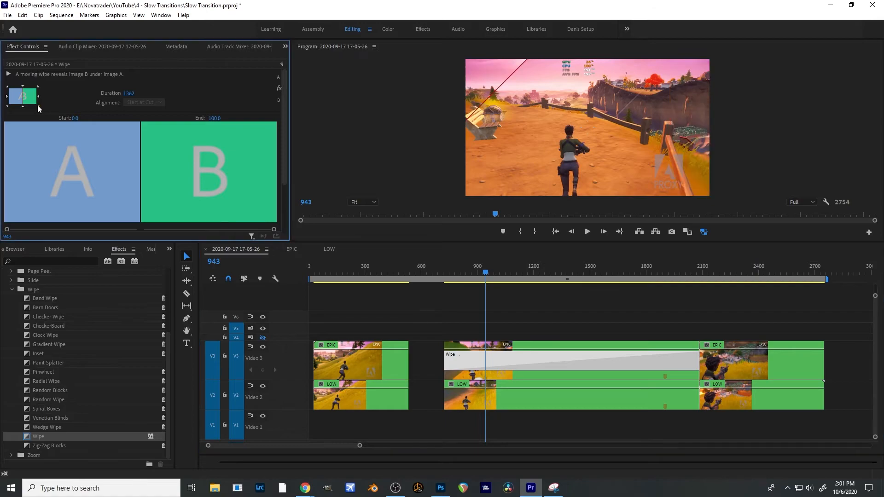
mouse_move(504, 272)
mouse_down()
mouse_move(471, 274)
mouse_move(619, 264)
mouse_move(493, 276)
mouse_up()
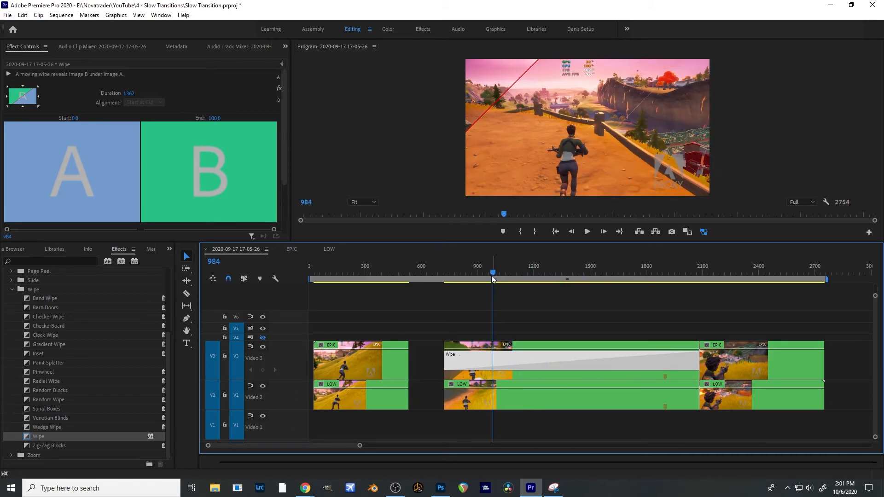
scroll(178, 167, down, 2)
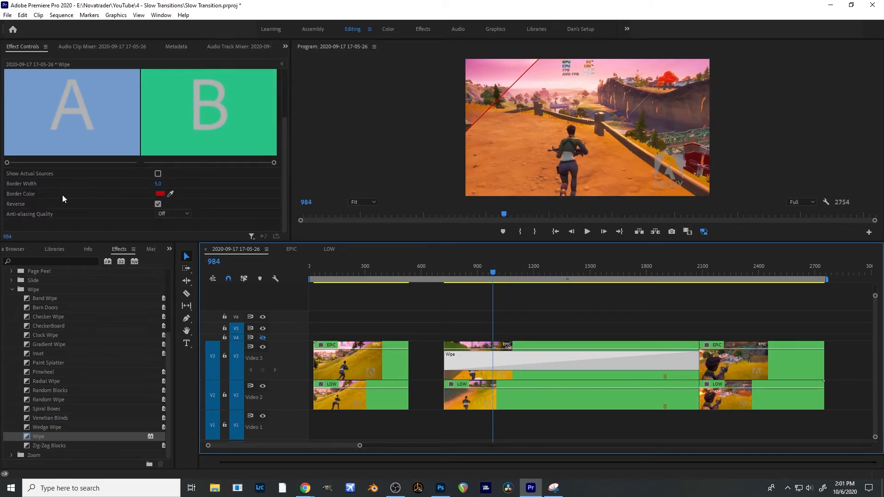
click(158, 204)
drag(480, 271, 556, 271)
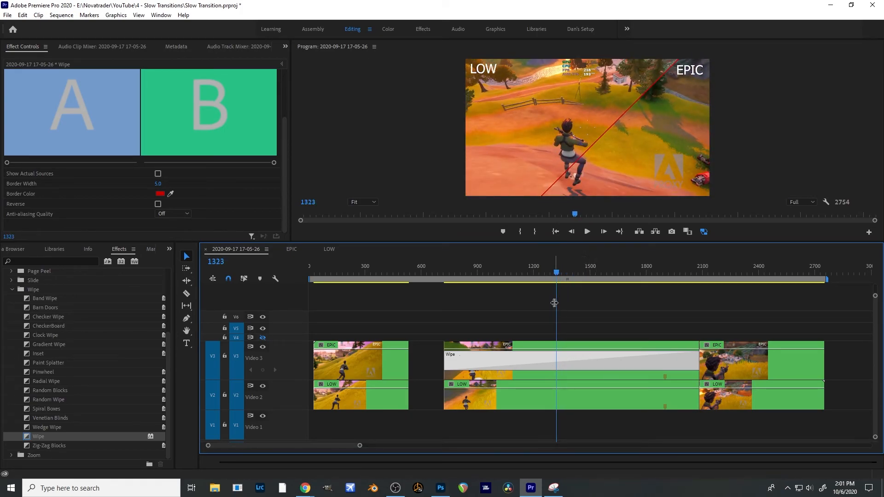
mouse_move(555, 278)
mouse_down()
mouse_move(457, 280)
mouse_move(554, 278)
mouse_up()
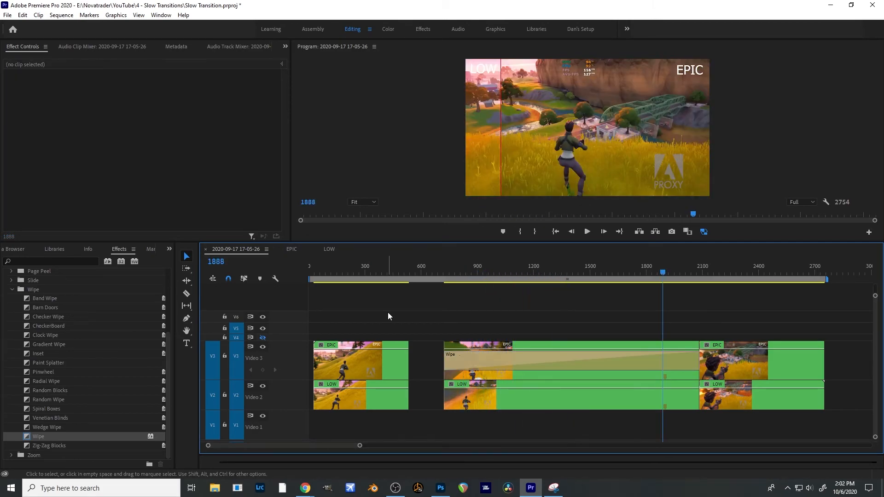
Step: Move the first EPIC and LOW clips later together so they butt against the middle clips, and check the opening section
drag(388, 312, 400, 362)
click(432, 266)
mouse_move(432, 266)
mouse_down()
mouse_move(471, 267)
mouse_move(409, 277)
mouse_move(462, 272)
mouse_move(425, 277)
mouse_up()
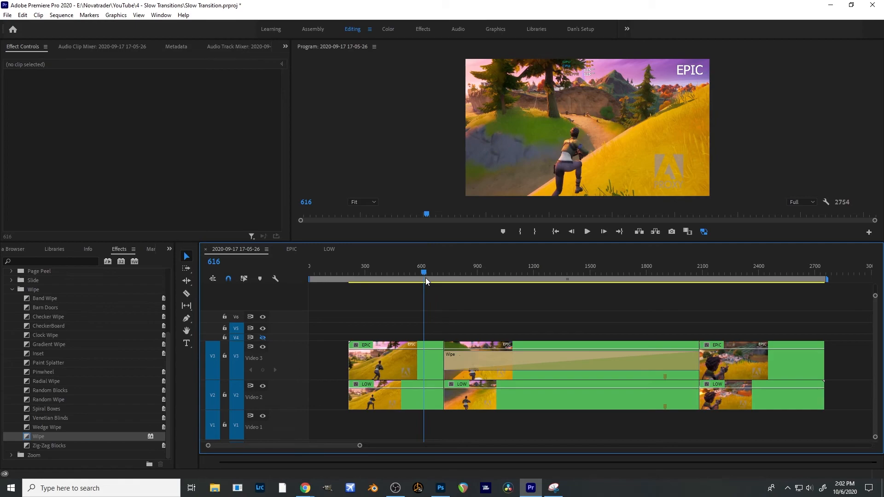
Step: Delete the first EPIC clip on Video 3 and the last LOW clip on Video 2, then preview the sequence through the ending
click(385, 363)
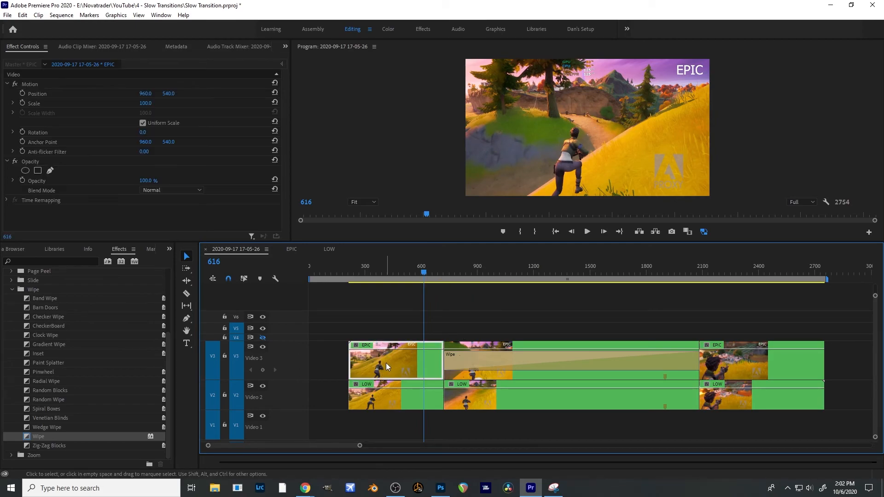
key(Delete)
click(736, 398)
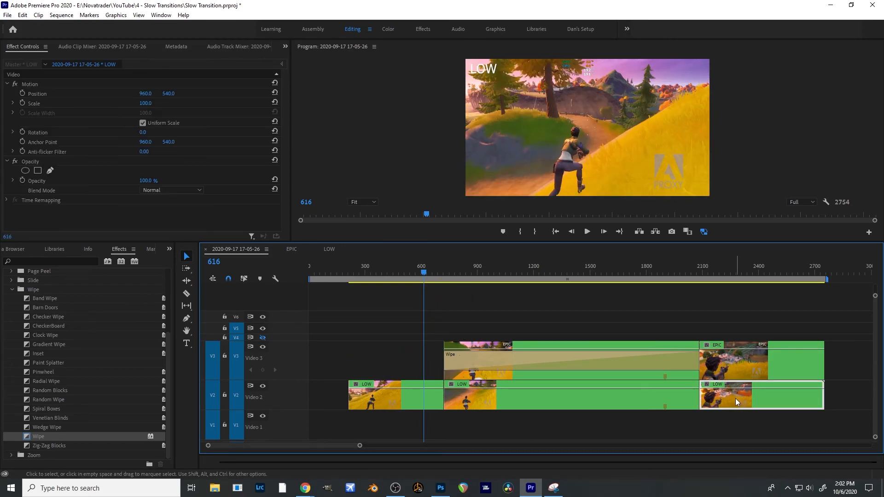
key(Delete)
drag(424, 272, 759, 279)
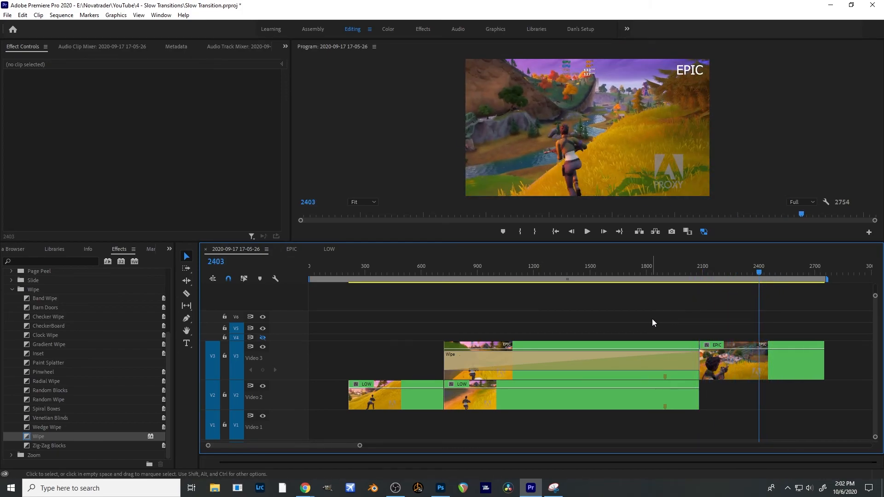